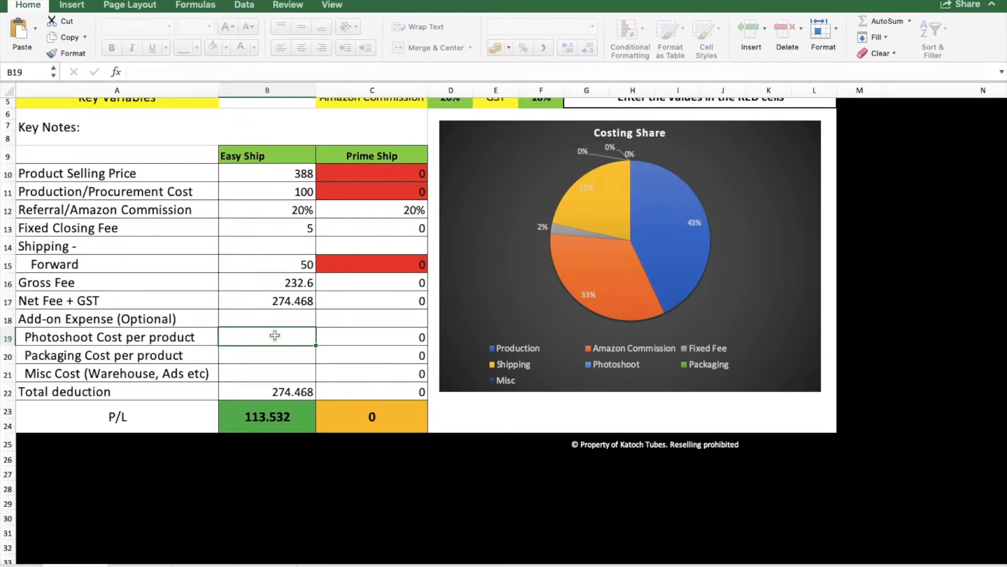
# Step: Enter the Easy Ship add-on expenses per product: photoshoot 20, packaging 4 and miscellaneous 12
pyautogui.write('20')
pyautogui.press('Return')
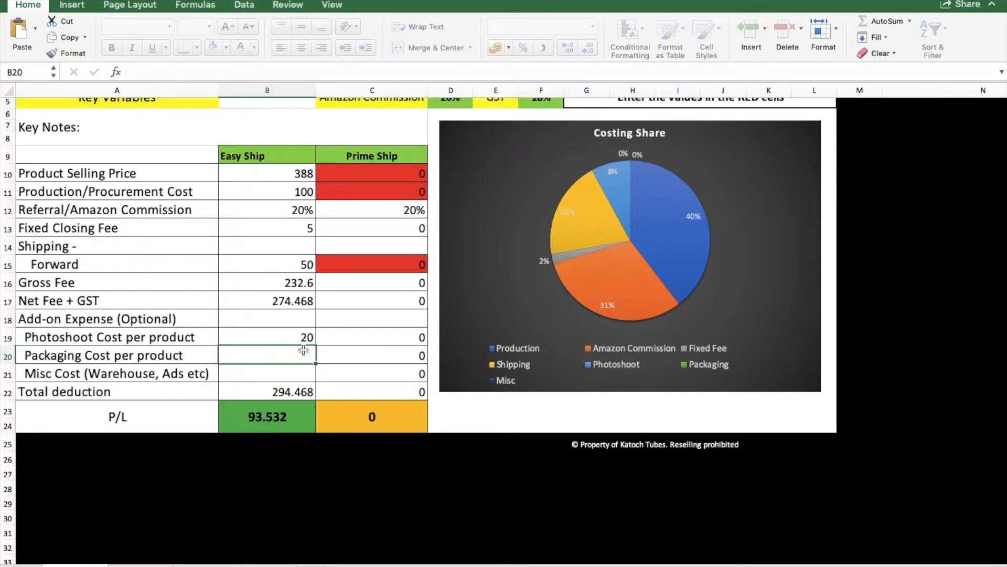
pyautogui.write('4')
pyautogui.click(178, 330)
pyautogui.click(274, 367)
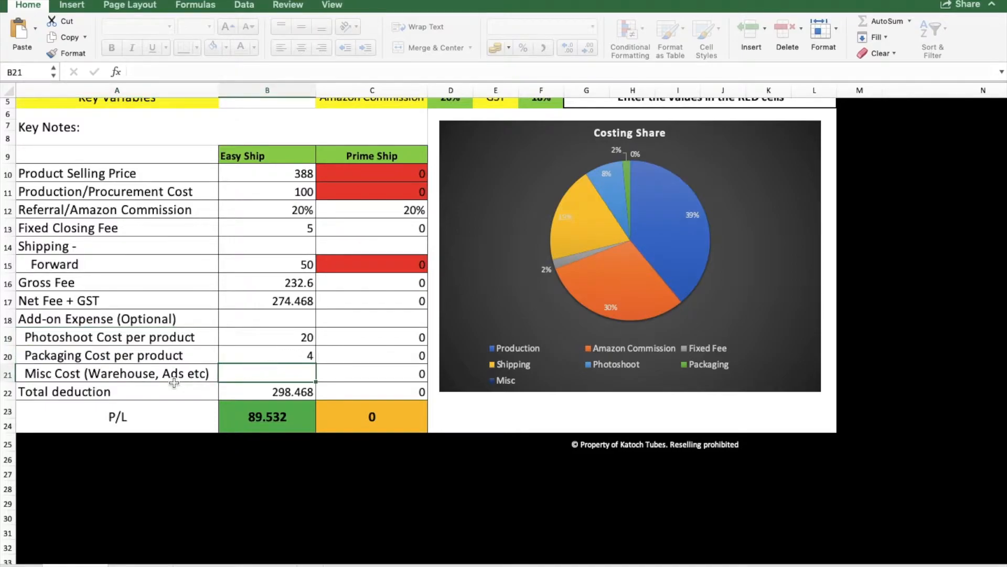
pyautogui.click(125, 375)
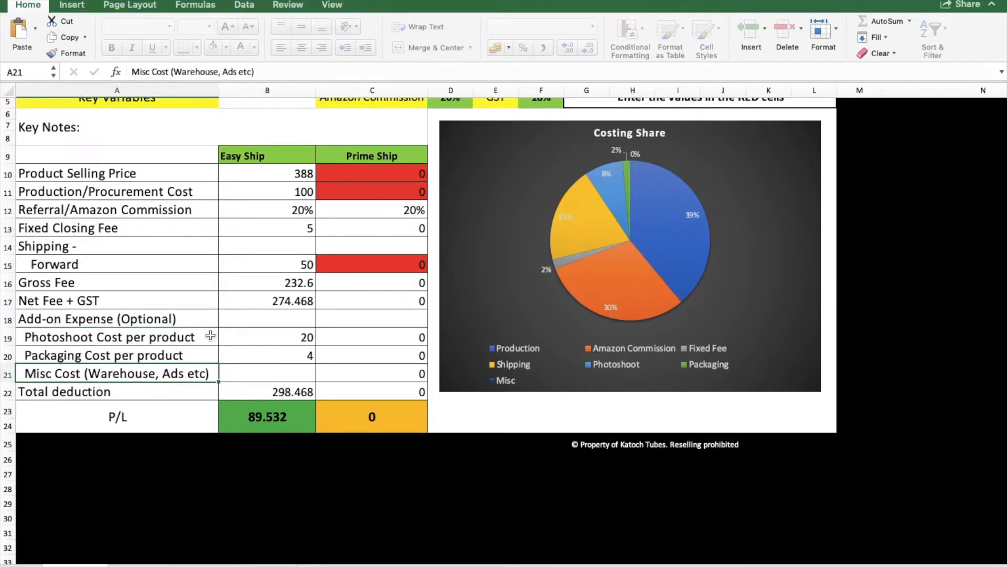
pyautogui.press('Right')
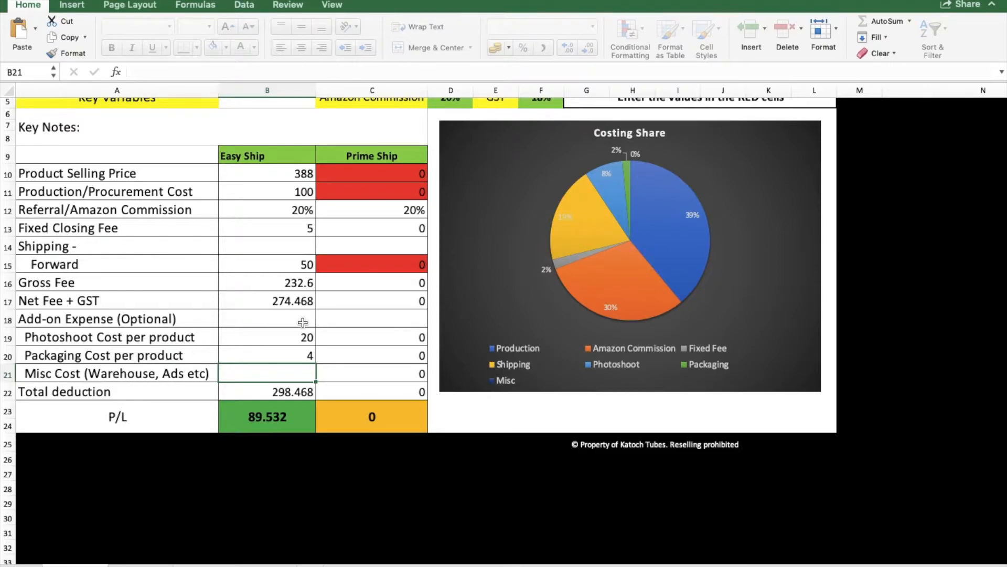
pyautogui.write('12')
pyautogui.press('Return')
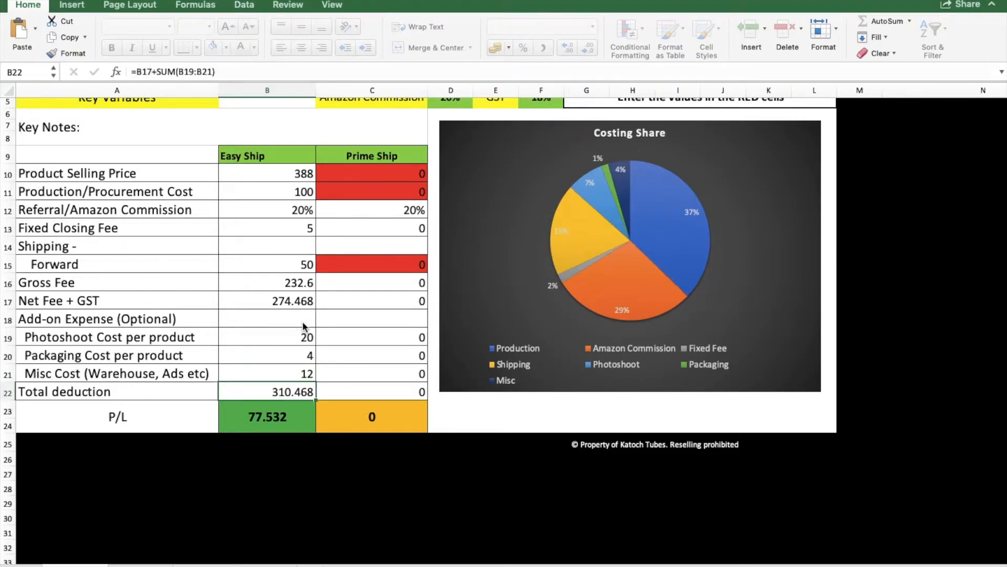
# Step: Review the Costing Share chart, the Easy Ship P/L result and the Prime Ship column in the Amazon calculator
pyautogui.scroll(3, 303, 326)
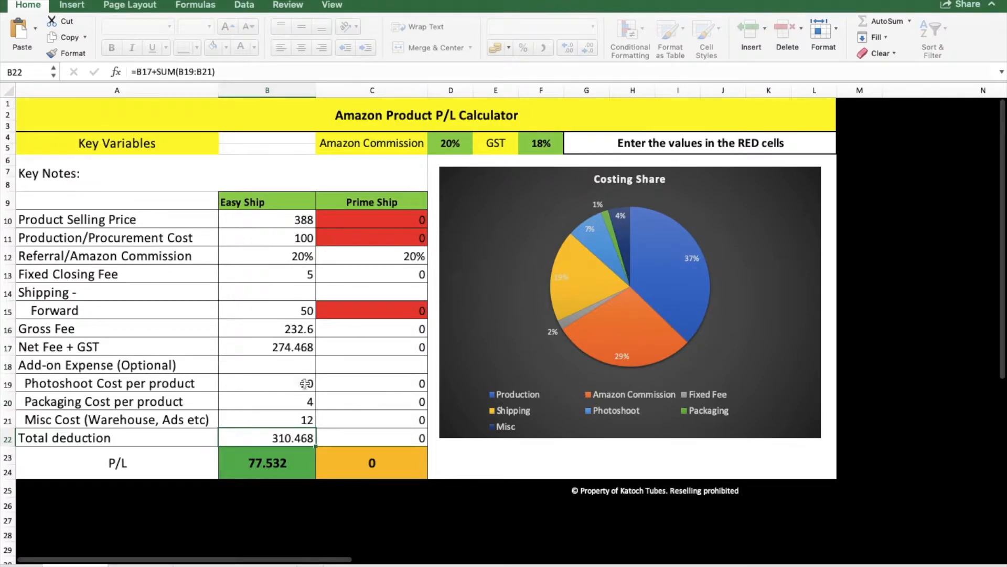
pyautogui.moveTo(630, 246)
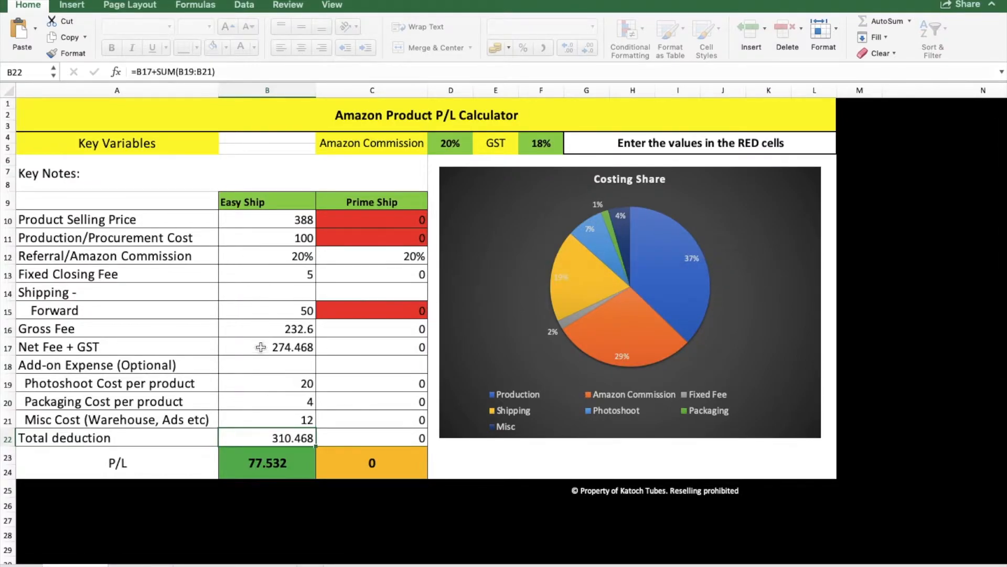
pyautogui.click(276, 462)
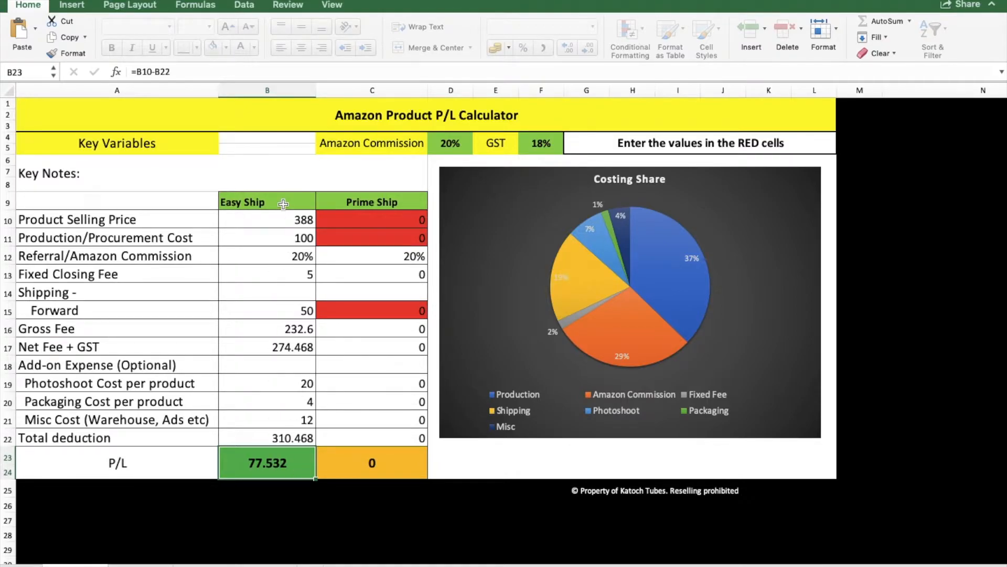
pyautogui.click(396, 205)
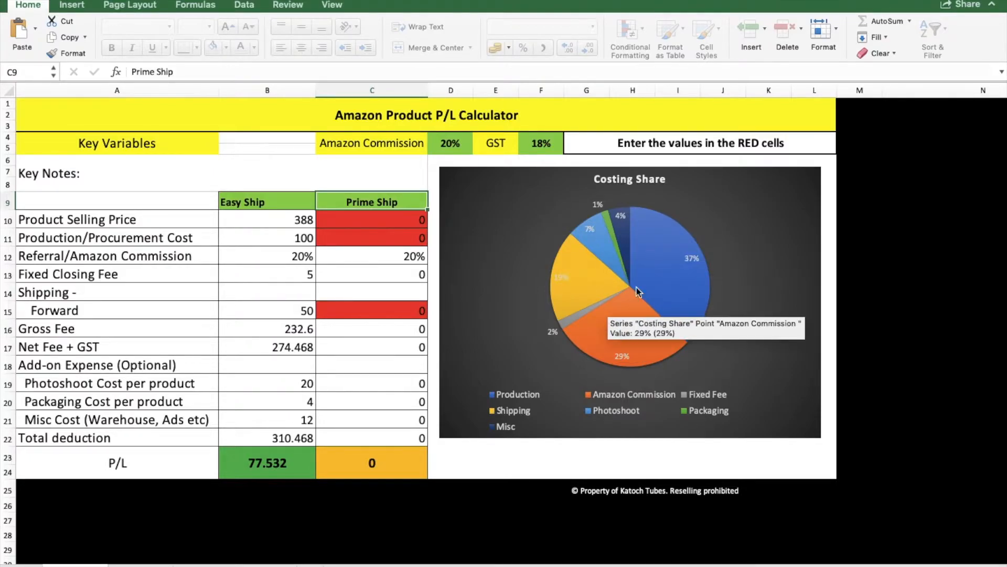
pyautogui.click(281, 462)
# Step: Set the Easy Ship production/procurement cost to 200 and check its effect on the P/L
pyautogui.click(304, 242)
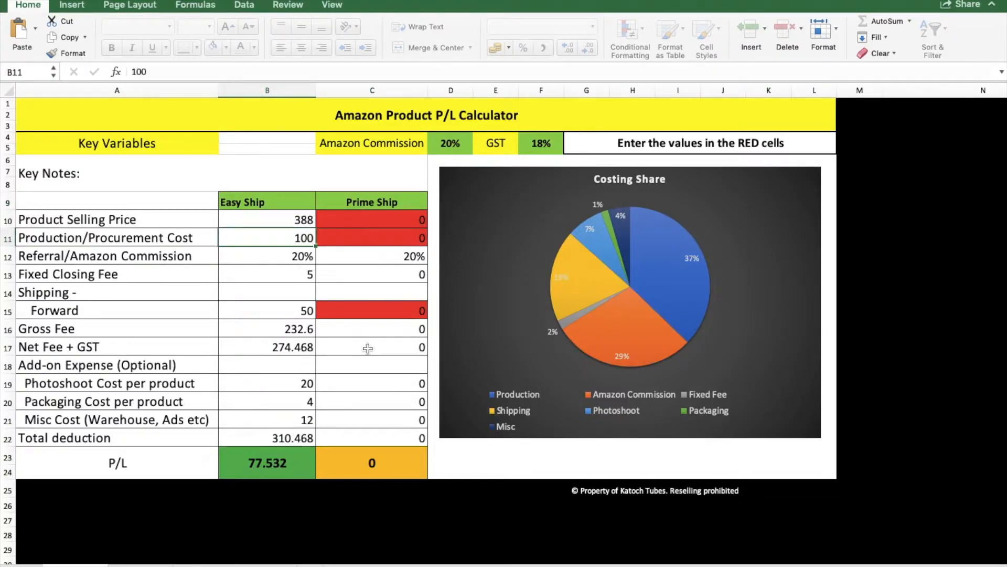
pyautogui.write('200')
pyautogui.press('Return')
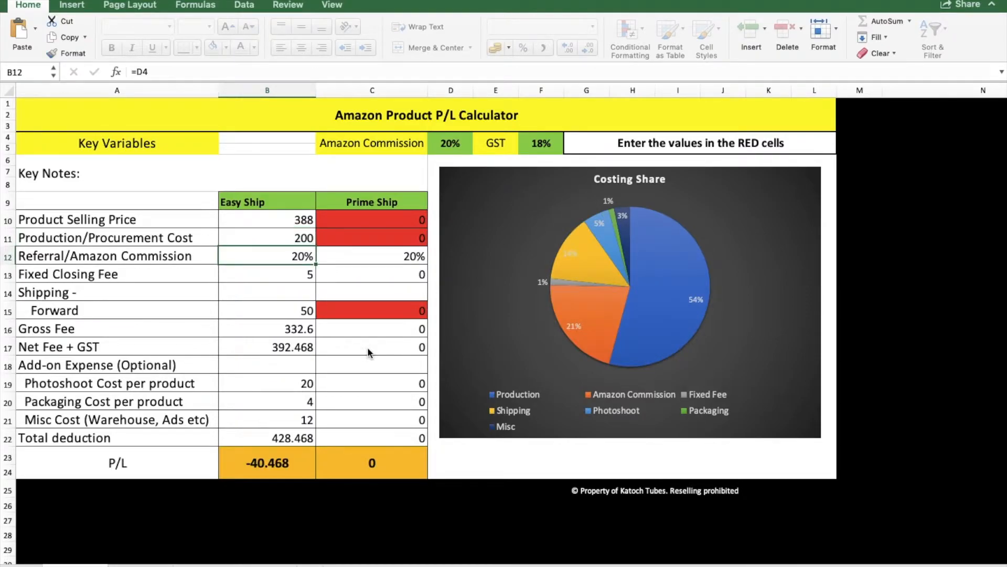
pyautogui.click(283, 468)
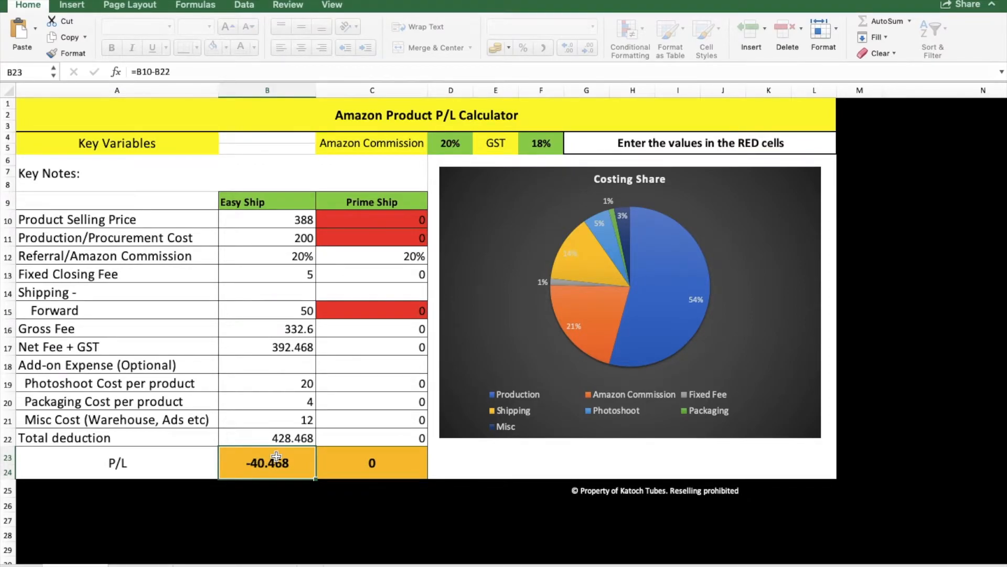
# Step: Set the Easy Ship production/procurement cost back to 100
pyautogui.click(298, 238)
pyautogui.write('100')
pyautogui.press('Return')
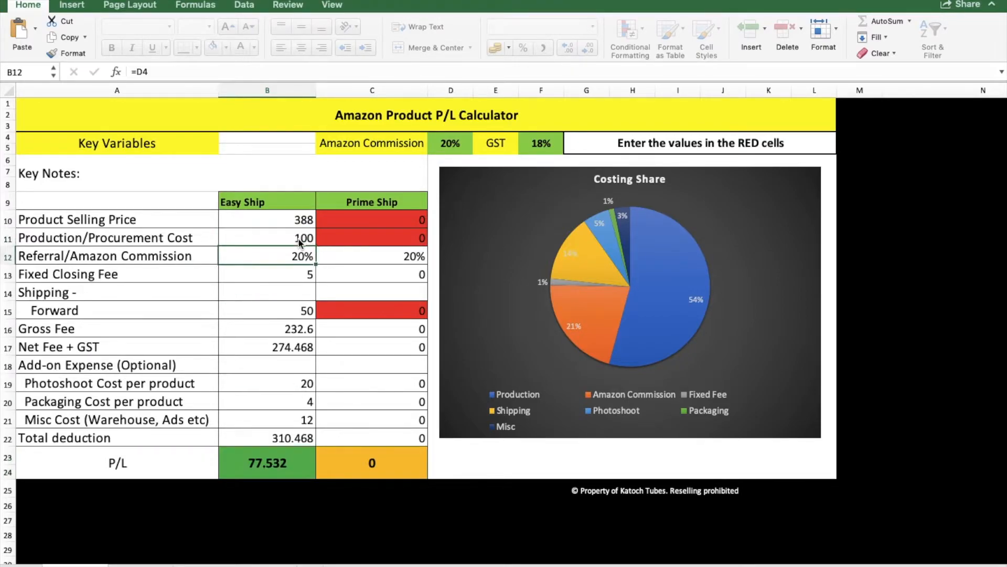
# Step: Examine the Easy Ship P/L, the cost shares in the pie chart and the Amazon commission cell
pyautogui.click(287, 472)
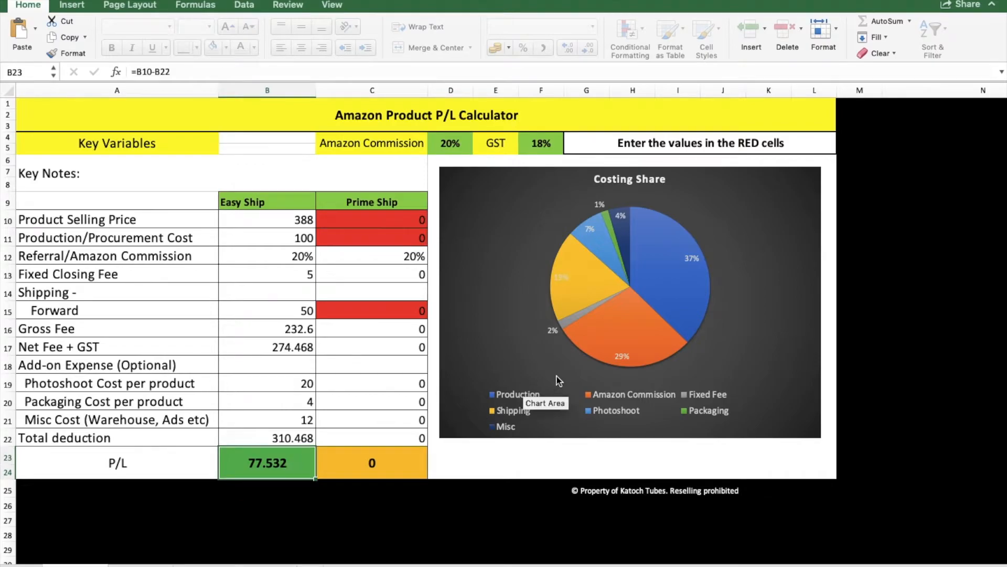
pyautogui.moveTo(603, 228)
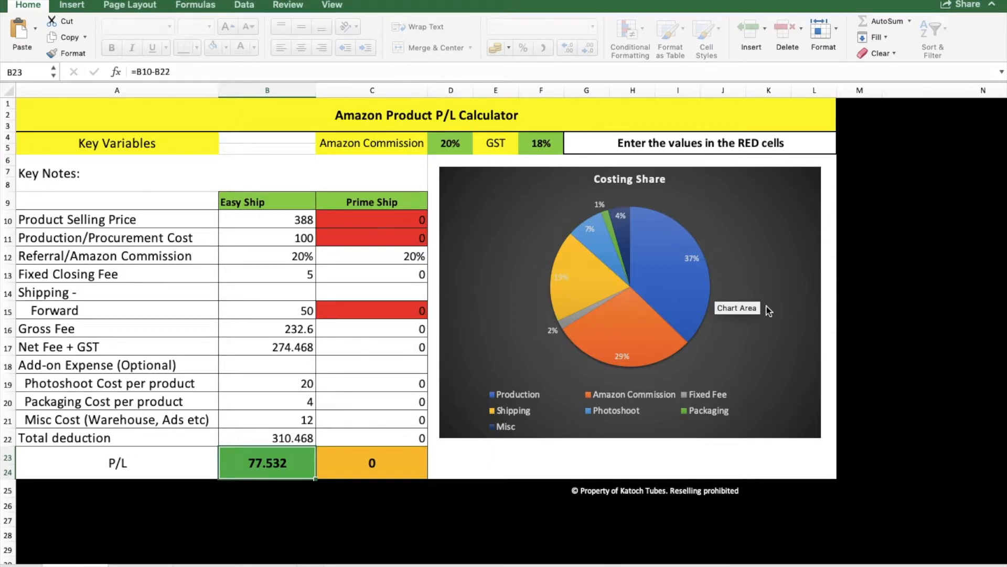
pyautogui.moveTo(684, 296)
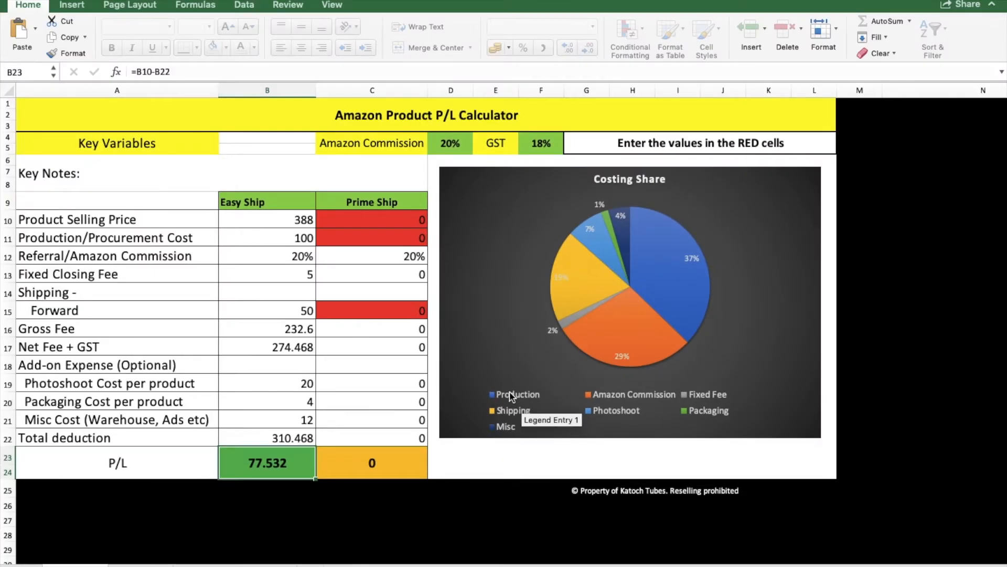
pyautogui.moveTo(660, 363)
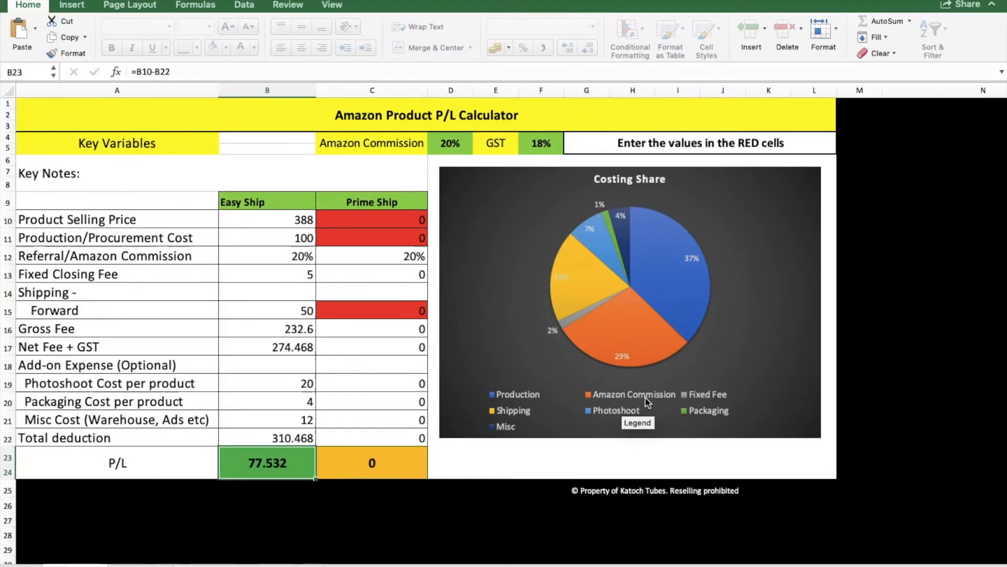
pyautogui.click(272, 255)
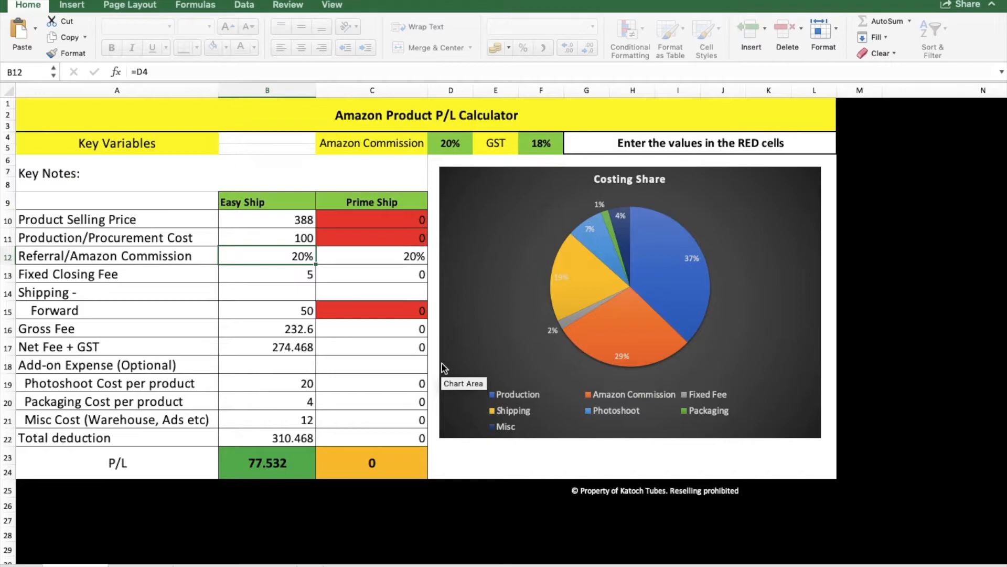
# Step: On the Flipkart sheet, set the prepaid order's selling price to 388 and its shipping charges to buyer to 40
pyautogui.click(140, 565)
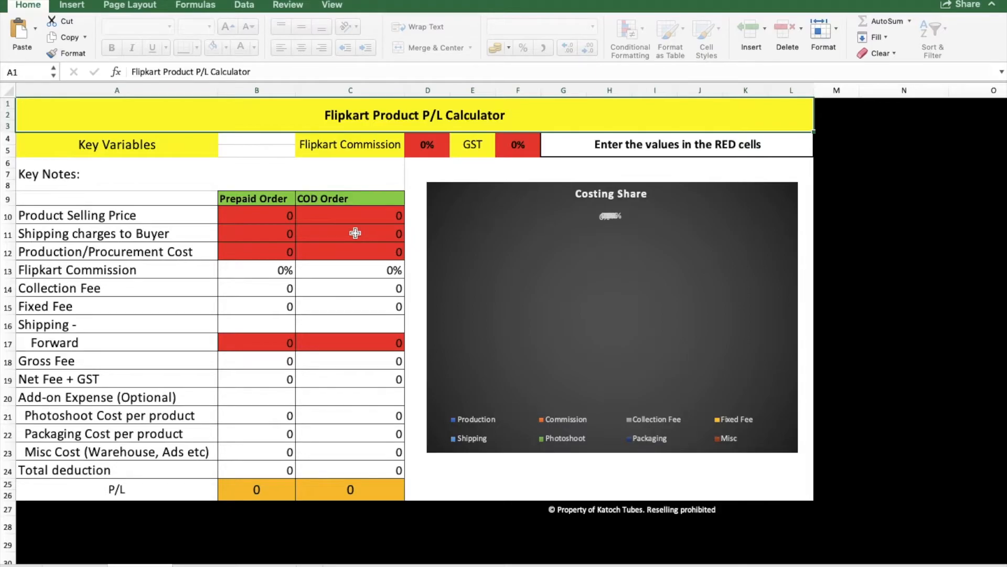
pyautogui.click(276, 217)
pyautogui.write('388')
pyautogui.press('Return')
pyautogui.write('40')
pyautogui.press('Return')
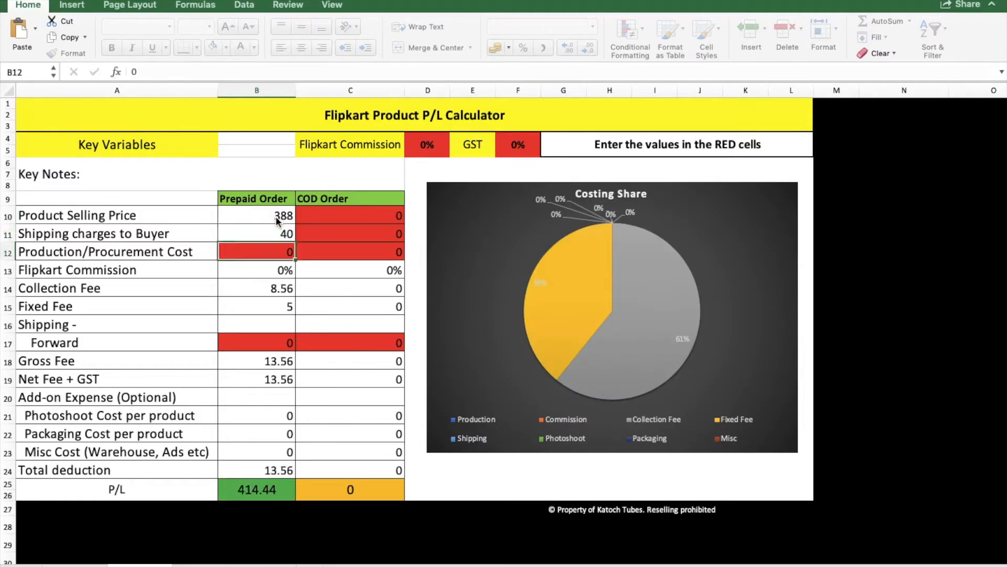
# Step: Set prepaid forward shipping to 30, Flipkart commission to 16%, GST to 18%, COD selling price to 388 and COD shipping charges to buyer to 40
pyautogui.click(283, 349)
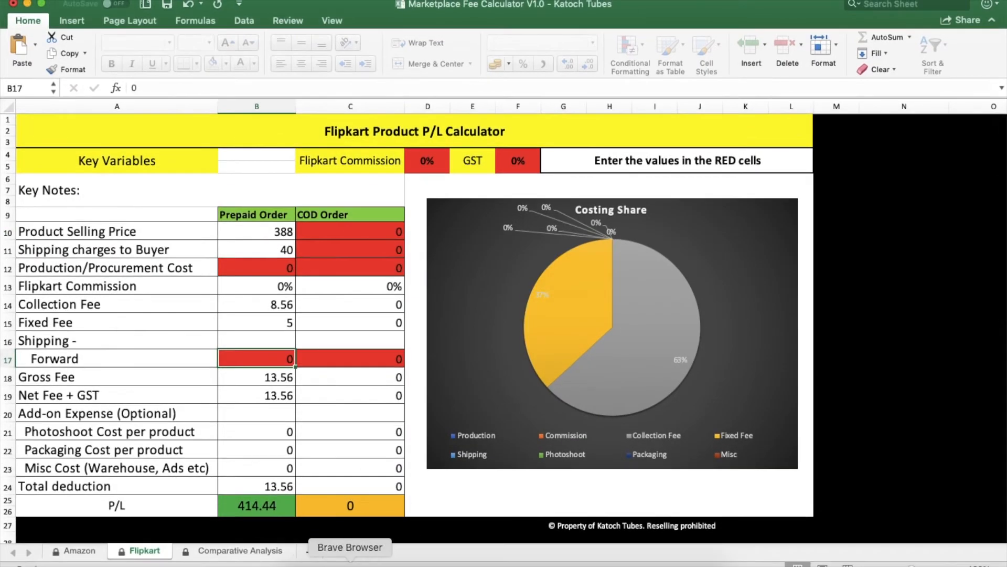
pyautogui.write('30')
pyautogui.click(429, 146)
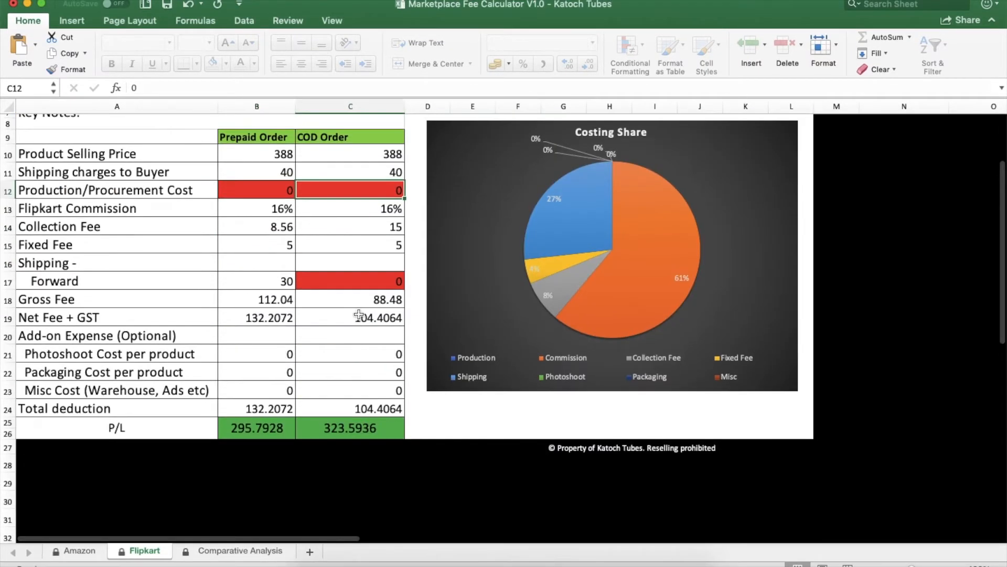
# Step: Set the COD order's forward shipping cost to 30
pyautogui.click(377, 284)
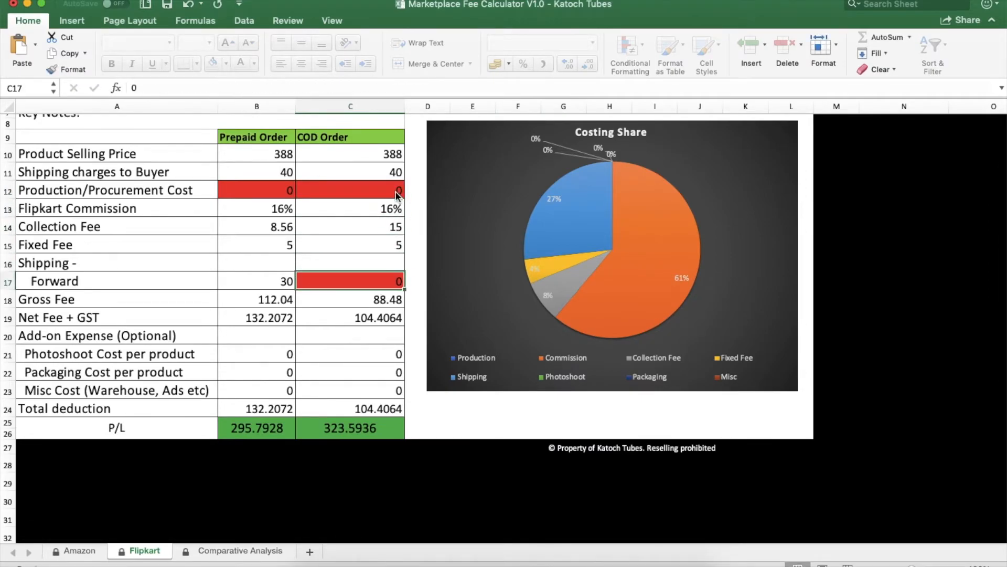
pyautogui.write('30')
pyautogui.press('Return')
pyautogui.scroll(4, 329, 311)
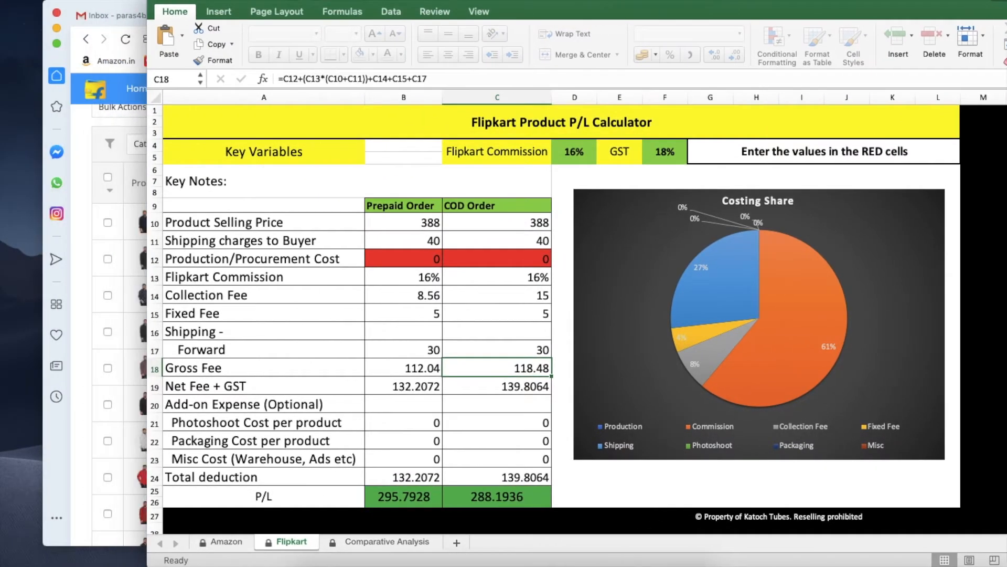
# Step: Move the spreadsheet window aside and bring the browser's Flipkart seller listing for the Men Printed Casual Blue Shirt into view
pyautogui.moveTo(262, 1); pyautogui.dragTo(413, 1)
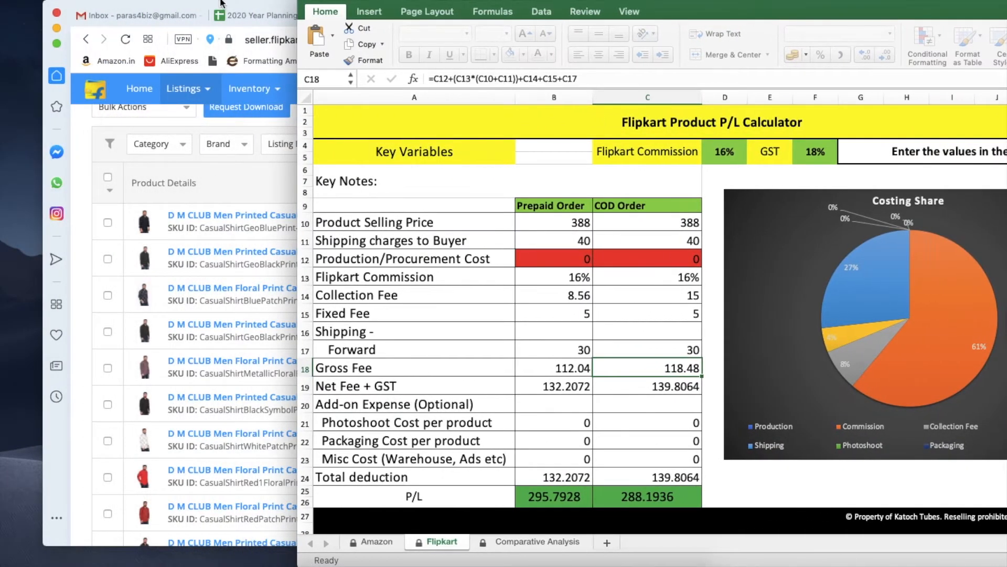
pyautogui.click(56, 9)
pyautogui.moveTo(606, 19); pyautogui.dragTo(511, 5)
pyautogui.moveTo(606, 5); pyautogui.dragTo(512, 7)
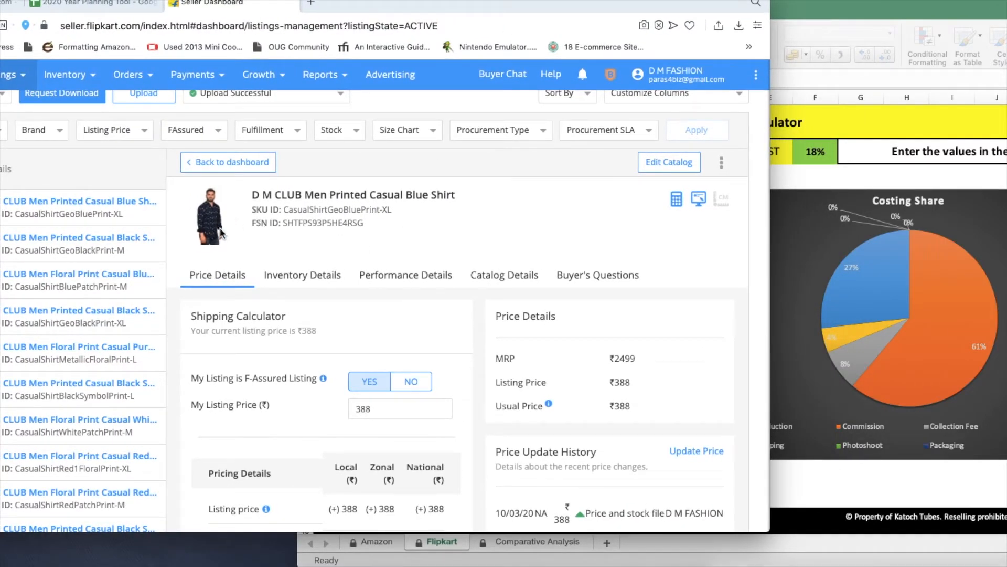
# Step: Examine the blue shirt's fee breakdown in the shipping calculator down to the local settlement value for prepaid orders
pyautogui.scroll(-6, 385, 386)
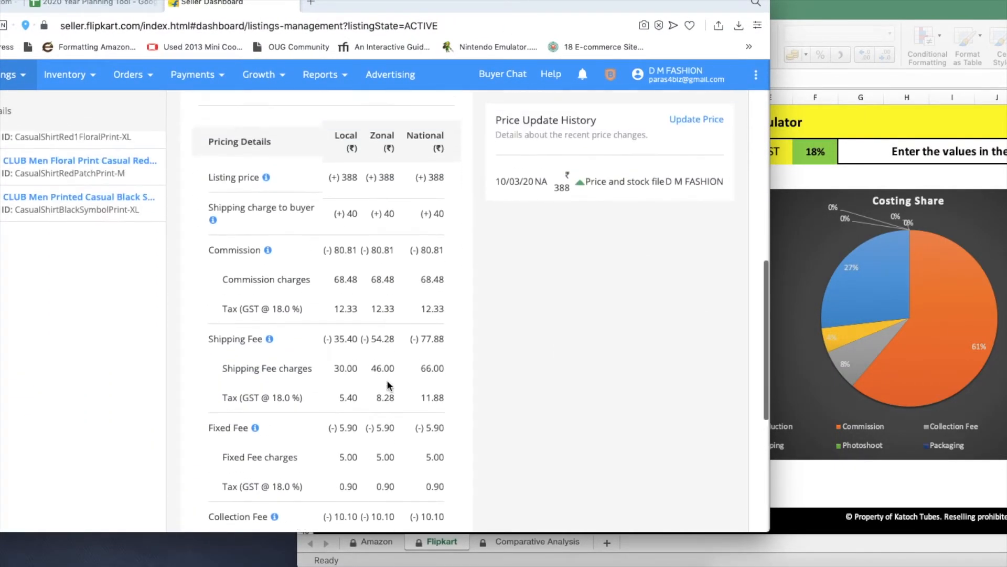
pyautogui.scroll(2, 355, 266)
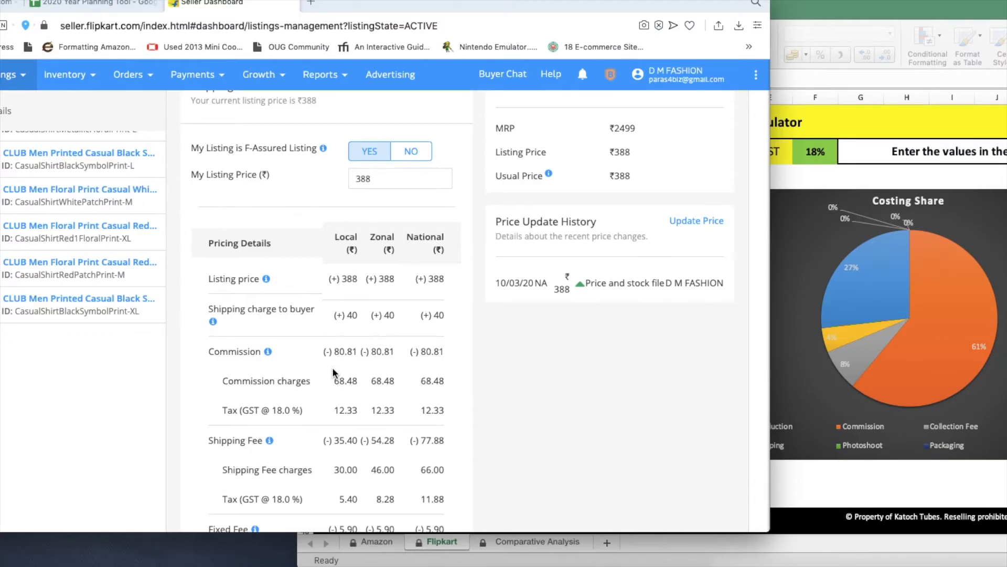
pyautogui.scroll(-5, 333, 372)
pyautogui.scroll(-3, 332, 367)
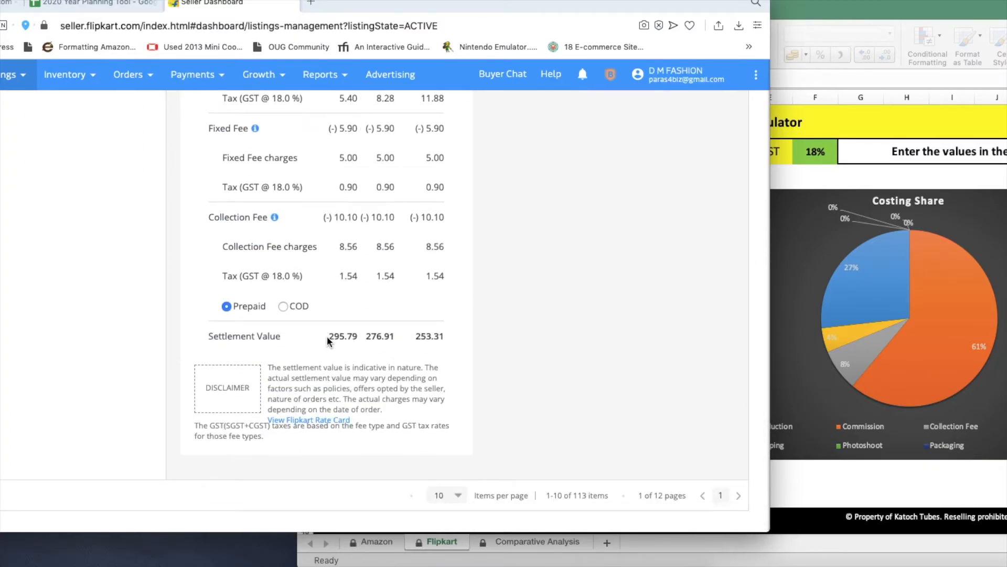
pyautogui.moveTo(327, 335); pyautogui.dragTo(359, 336)
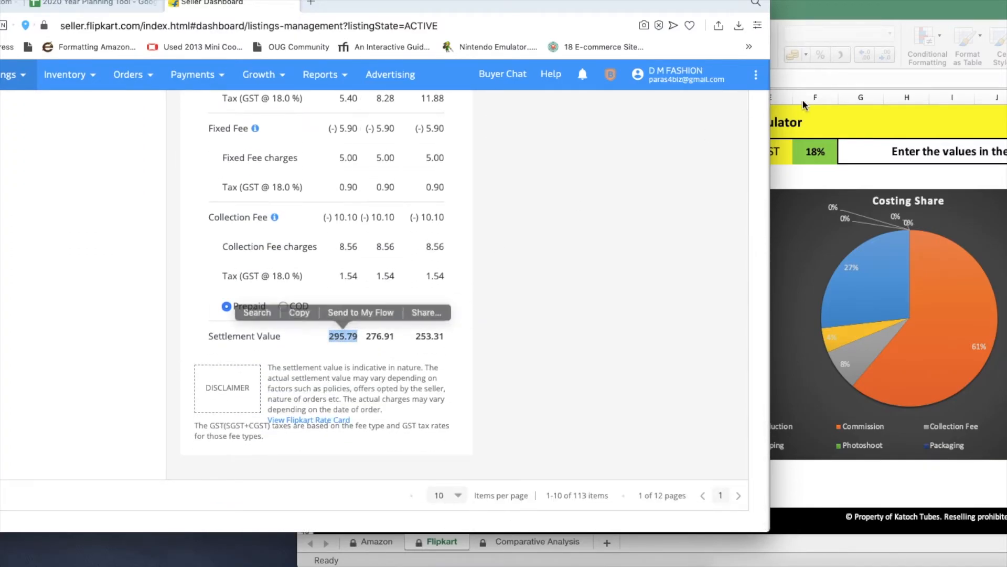
pyautogui.click(360, 355)
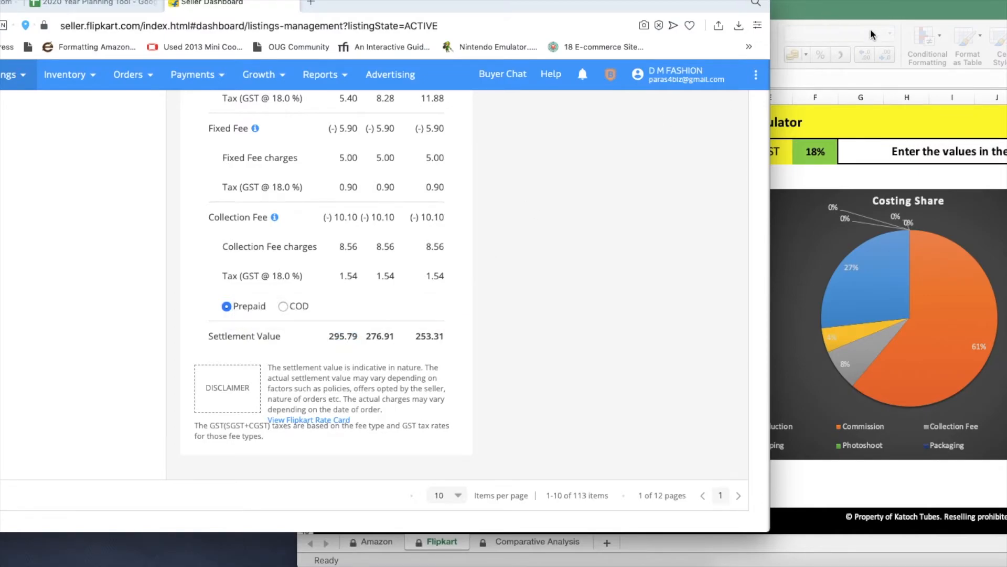
# Step: Switch back to Excel and check the Flipkart sheet's prepaid P/L against the settlement value
pyautogui.click(863, 8)
pyautogui.scroll(-2, 583, 273)
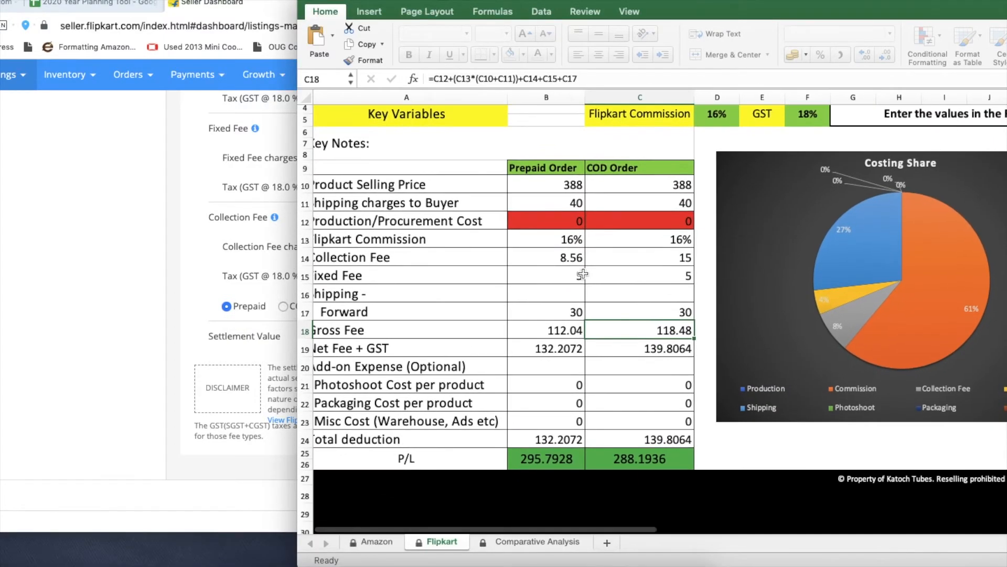
pyautogui.scroll(-3, 582, 274)
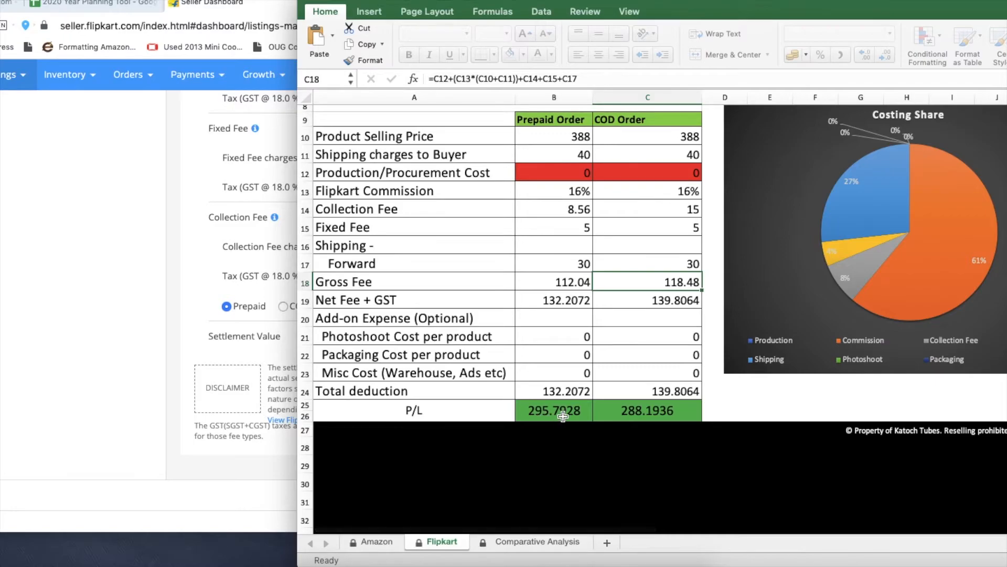
# Step: Return to the browser and show the shipping calculator's settlement values for COD payment
pyautogui.click(273, 333)
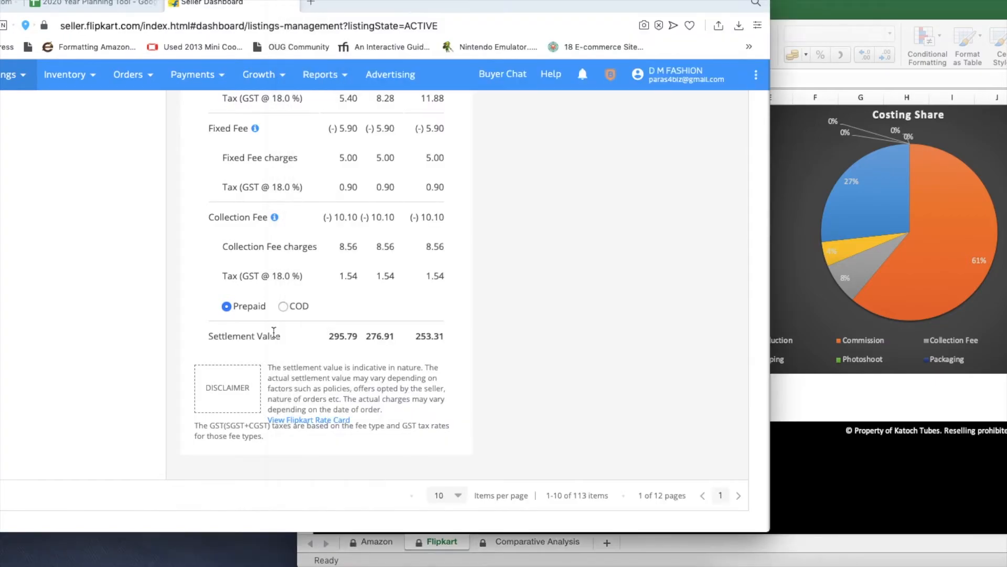
pyautogui.click(284, 306)
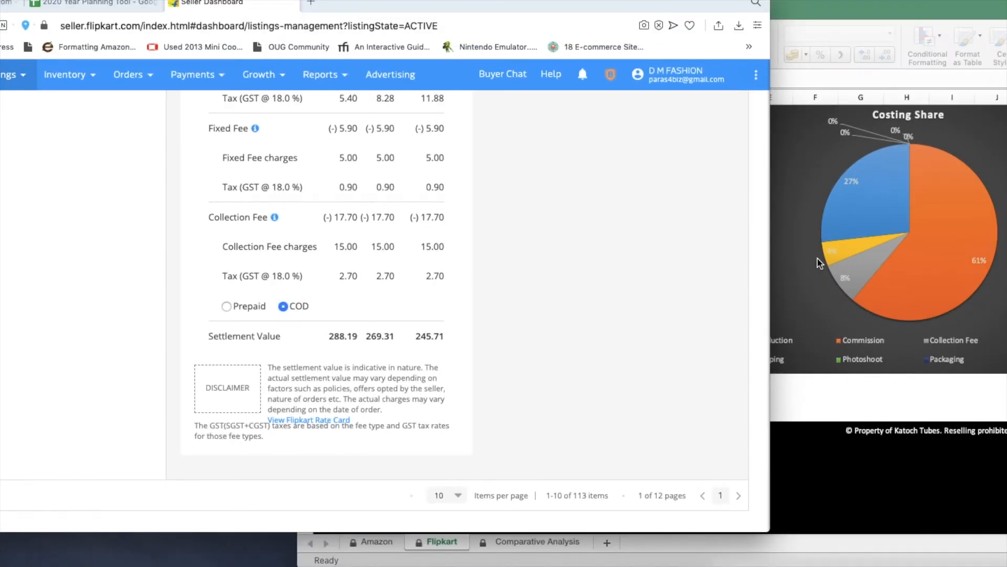
# Step: Switch back to Excel, compare the Flipkart sheet's COD P/L with the settlement value, and enlarge the workbook window to full size
pyautogui.click(879, 243)
pyautogui.click(650, 415)
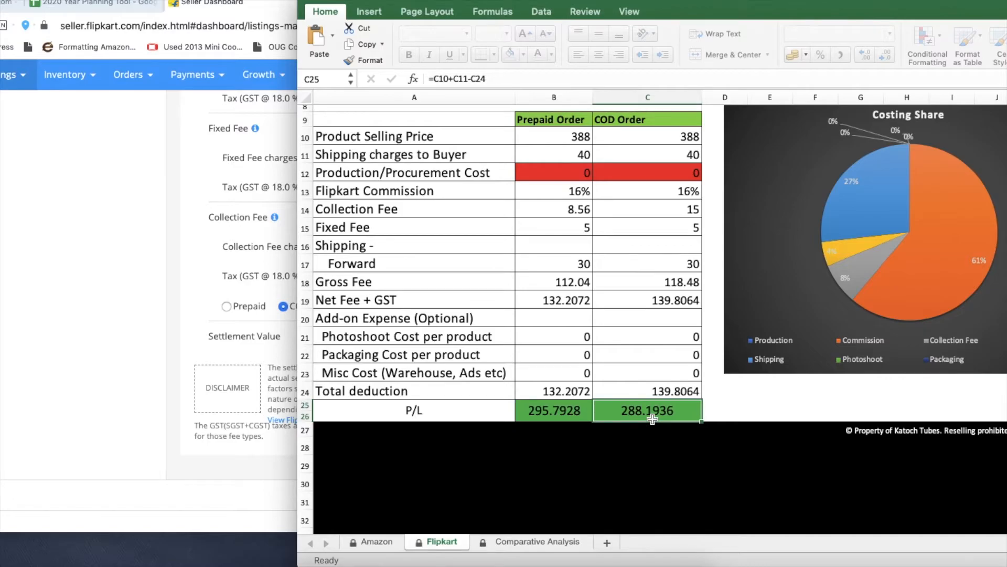
pyautogui.moveTo(589, 5); pyautogui.dragTo(368, 2)
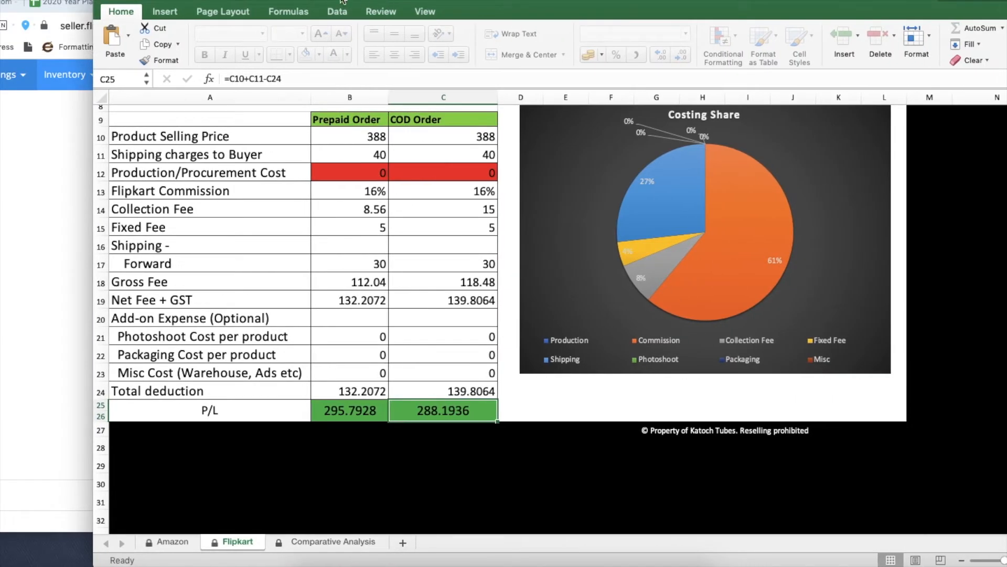
pyautogui.doubleClick(136, 3)
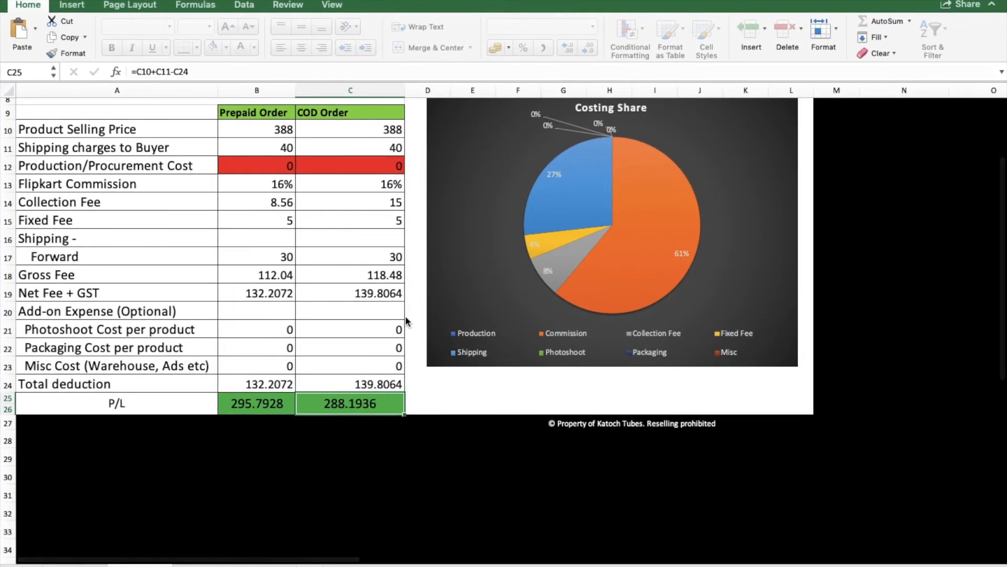
# Step: Set the Production/Procurement Cost to 100 for both prepaid and COD orders on the Flipkart sheet
pyautogui.scroll(5, 407, 321)
pyautogui.scroll(-1, 406, 321)
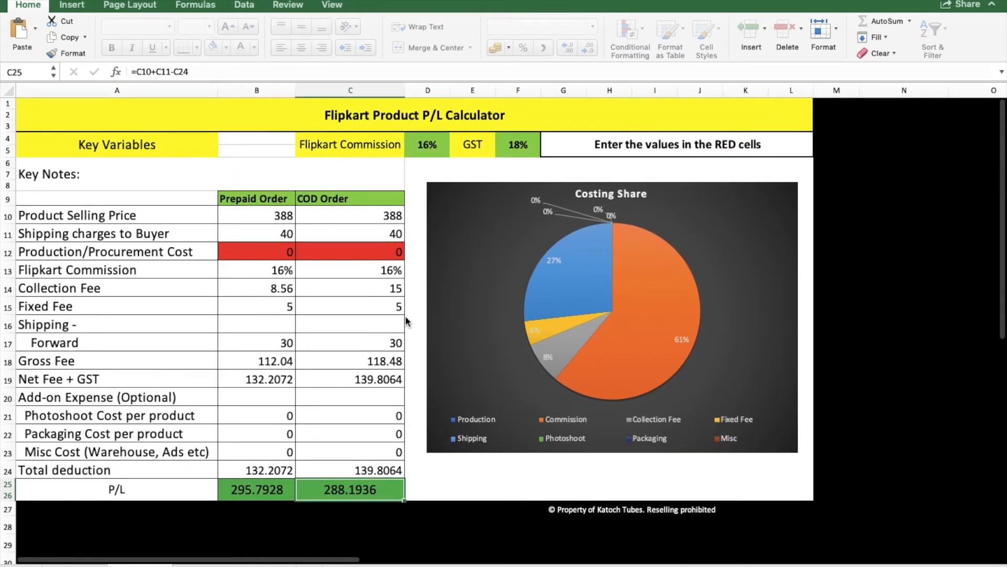
pyautogui.click(277, 254)
pyautogui.write('100')
pyautogui.press('BackSpace')
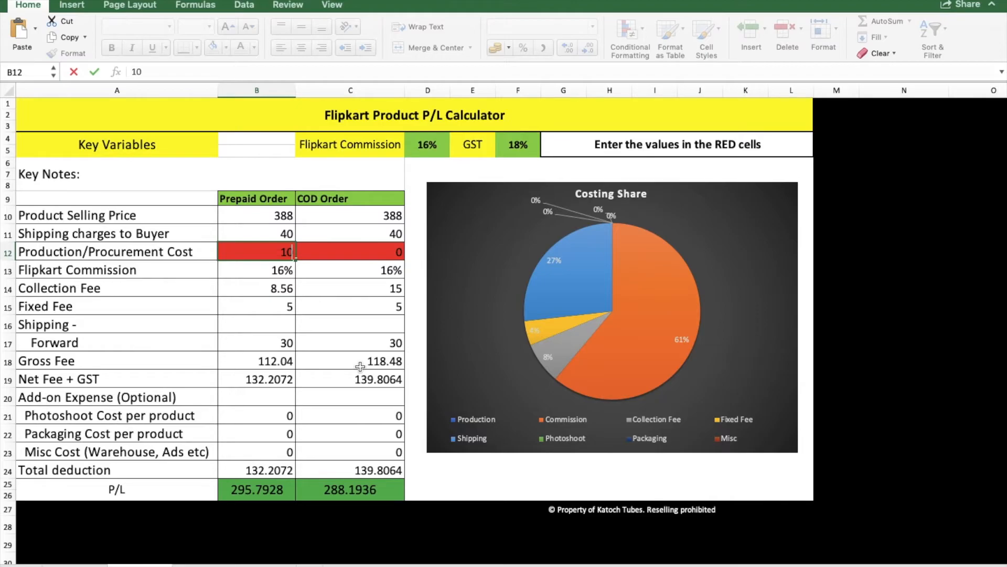
pyautogui.write('0')
pyautogui.press('Tab')
pyautogui.write('1000')
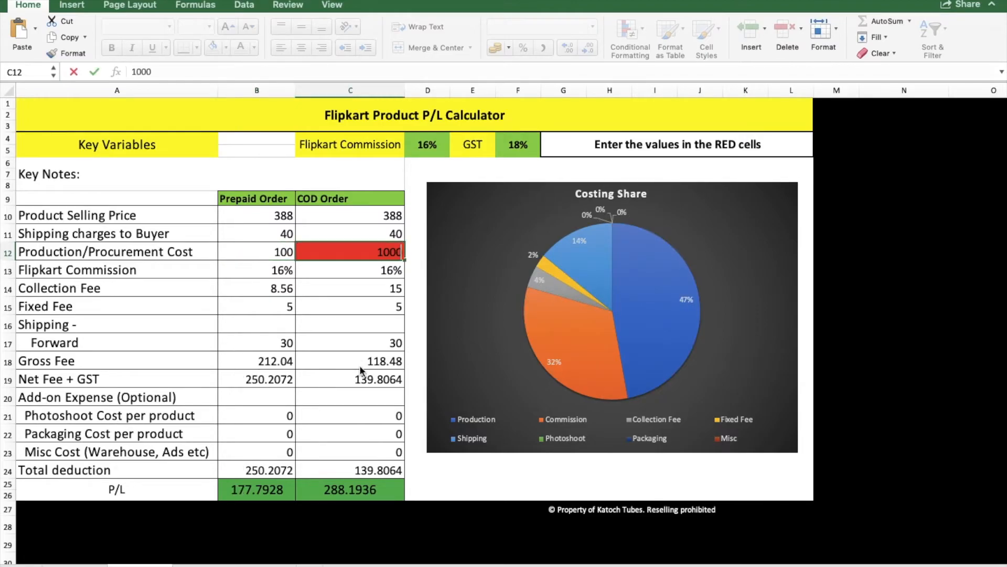
pyautogui.press('BackSpace')
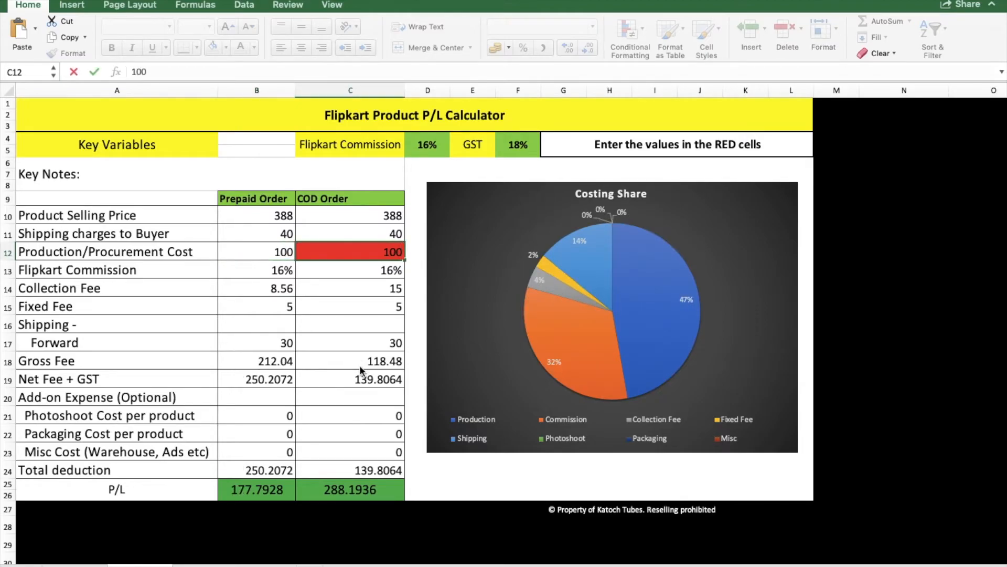
pyautogui.press('Return')
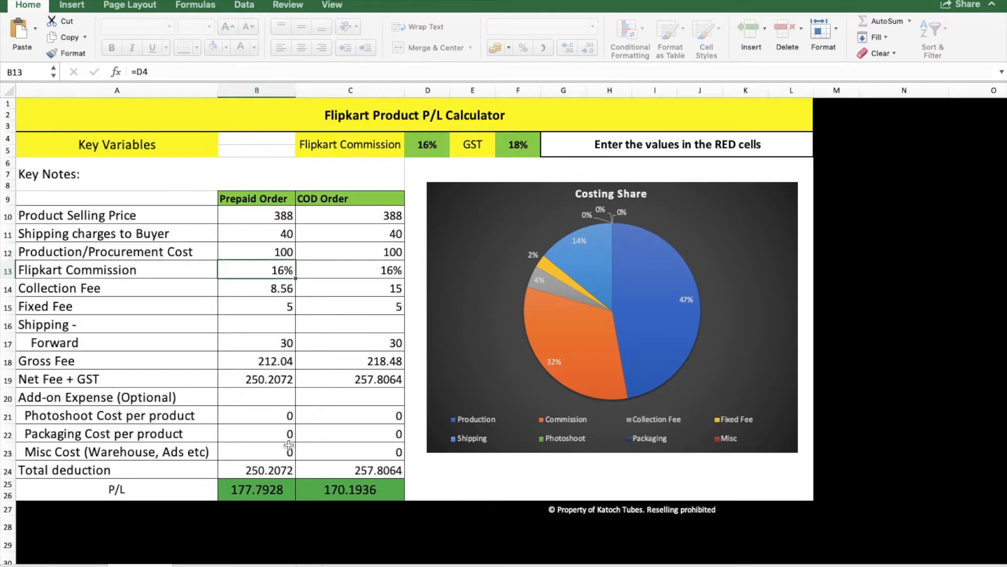
# Step: Set the Photoshoot Cost per product to 20 for both prepaid and COD orders
pyautogui.click(288, 417)
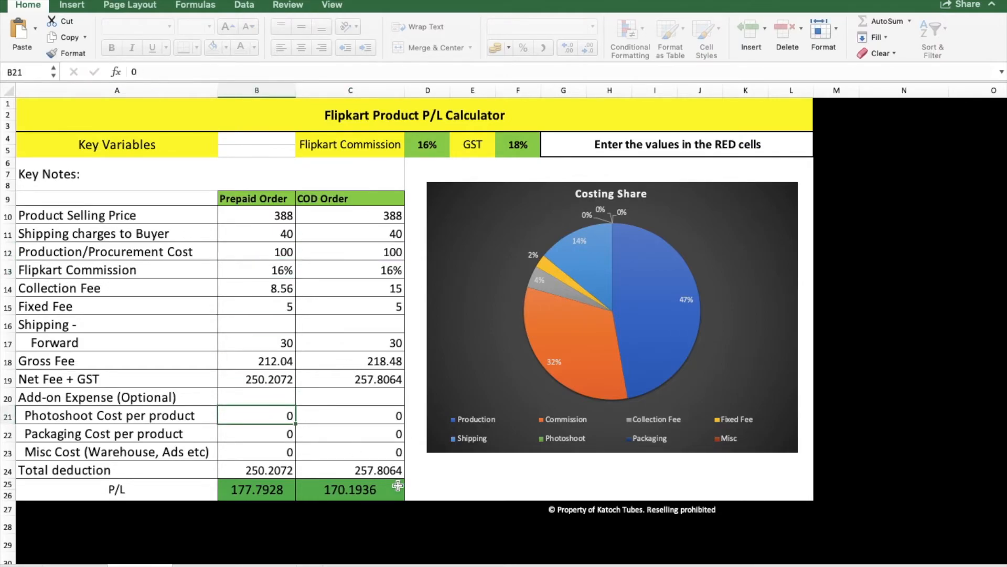
pyautogui.write('20')
pyautogui.press('Tab')
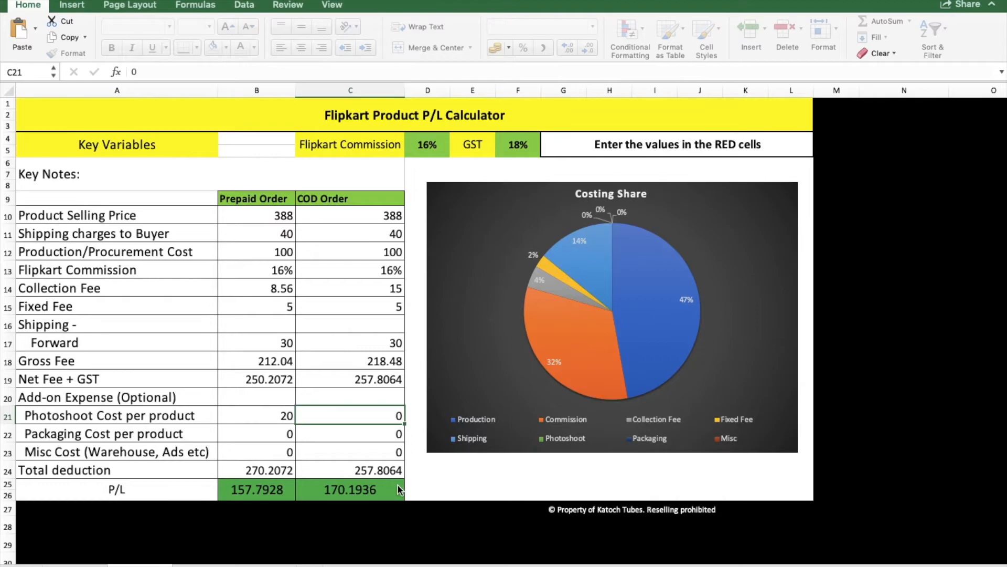
pyautogui.write('20')
pyautogui.press('Return')
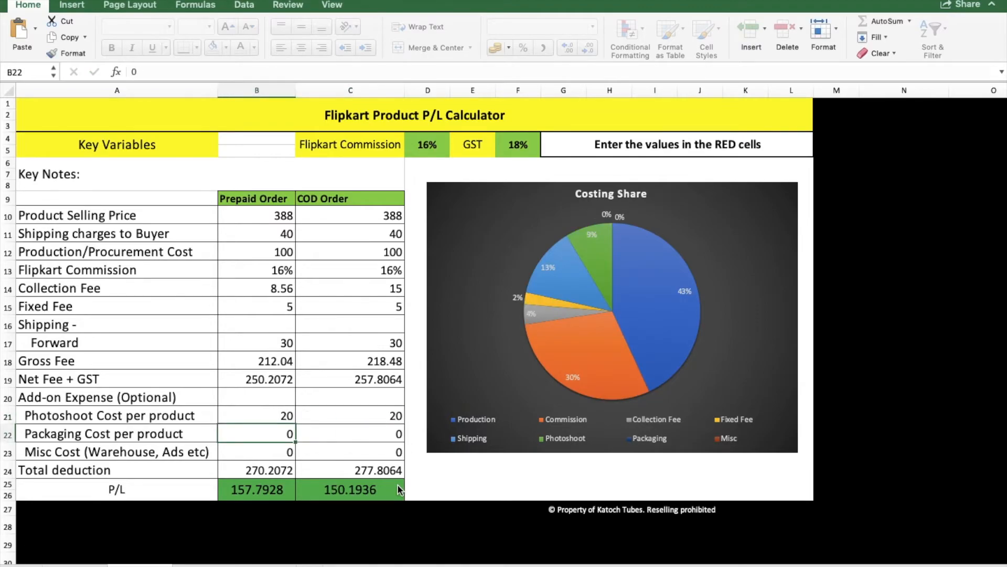
# Step: Set the Packaging Cost per product to 4 for both prepaid and COD orders
pyautogui.write('4')
pyautogui.press('Tab')
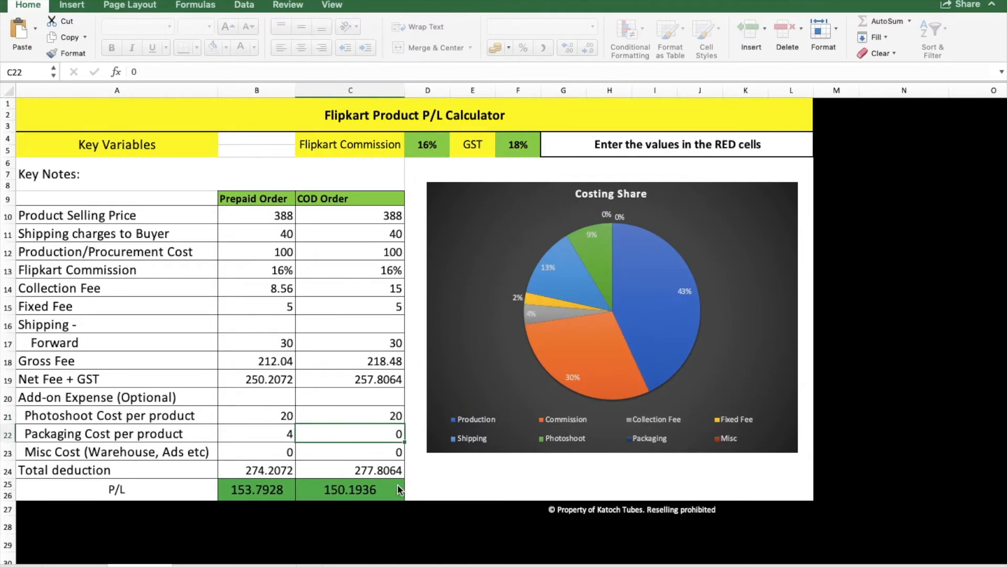
pyautogui.write('4')
pyautogui.press('Return')
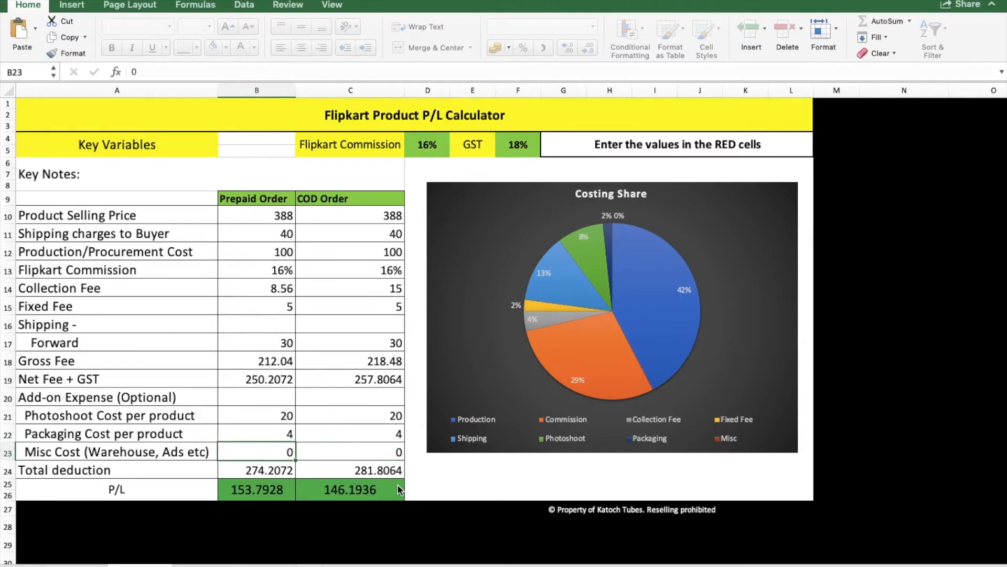
# Step: Set the Misc Cost (Warehouse, Ads etc) to 12 for prepaid and COD orders, and check both P/L results
pyautogui.write('12')
pyautogui.press('Tab')
pyautogui.write('12')
pyautogui.press('Return')
pyautogui.press('Down')
pyautogui.press('Left')
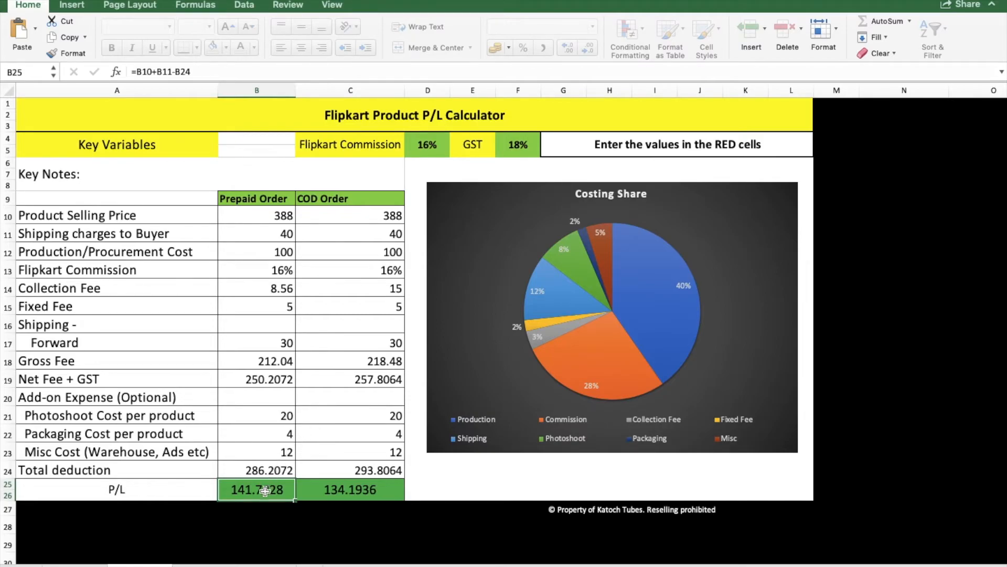
pyautogui.click(365, 491)
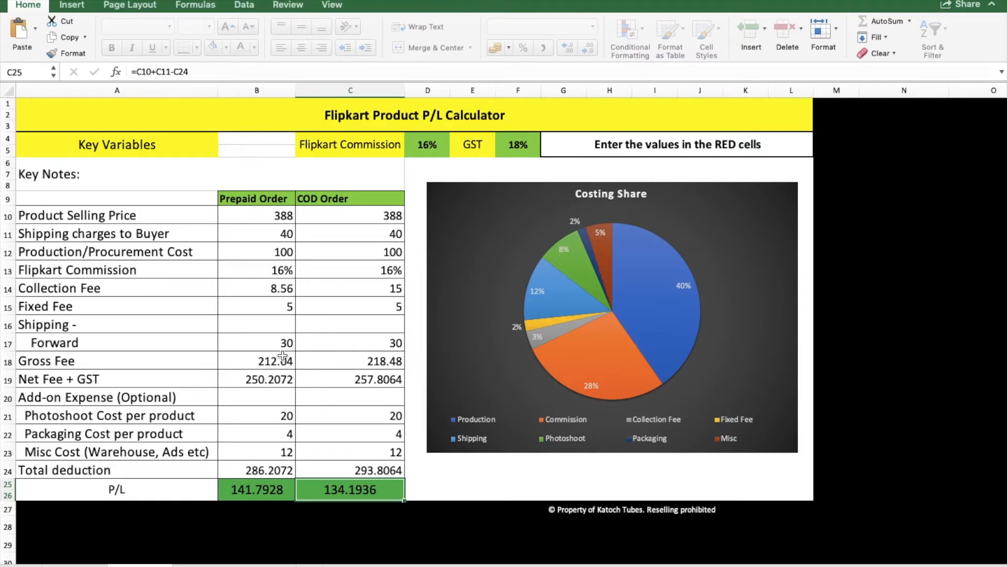
# Step: Add the text "Apparel based product PnL" after the Key Notes label on the Flipkart sheet
pyautogui.click(148, 177)
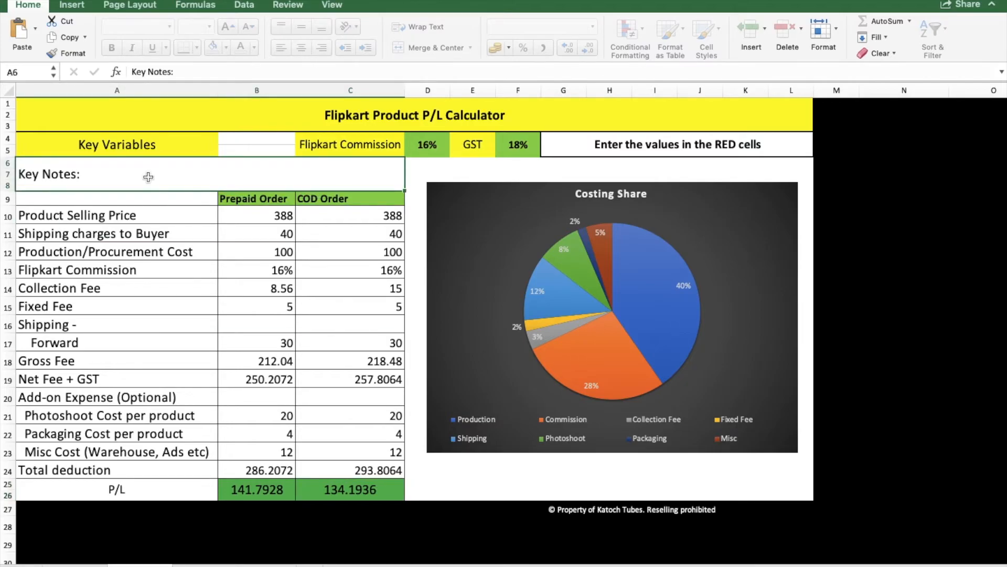
pyautogui.doubleClick(127, 177)
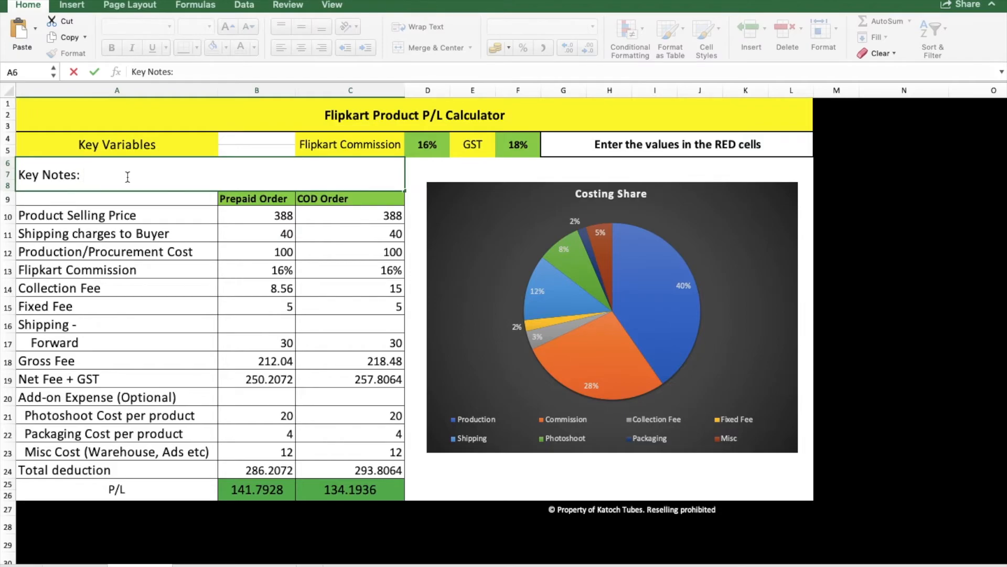
pyautogui.write('Apparel bas')
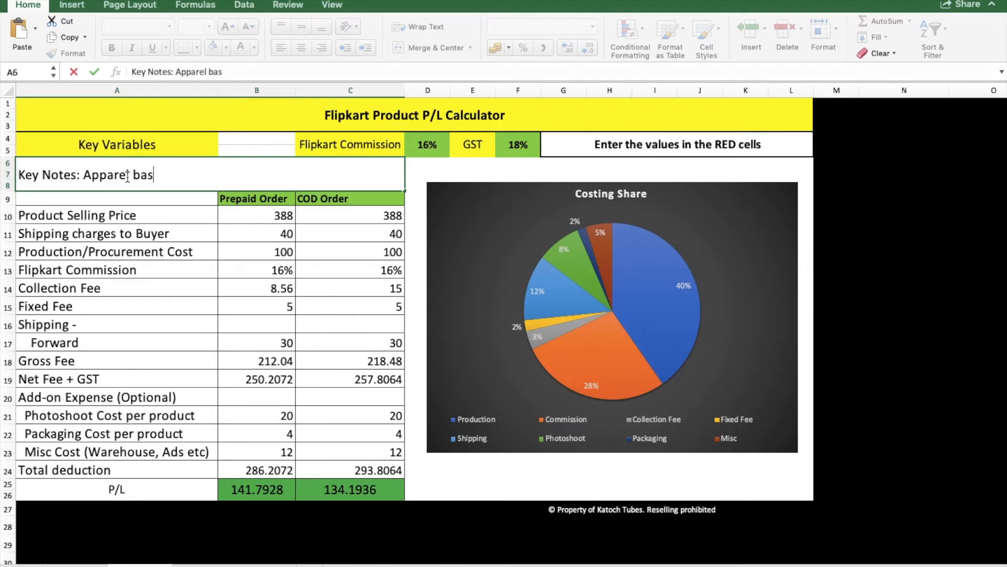
pyautogui.write('ed product ')
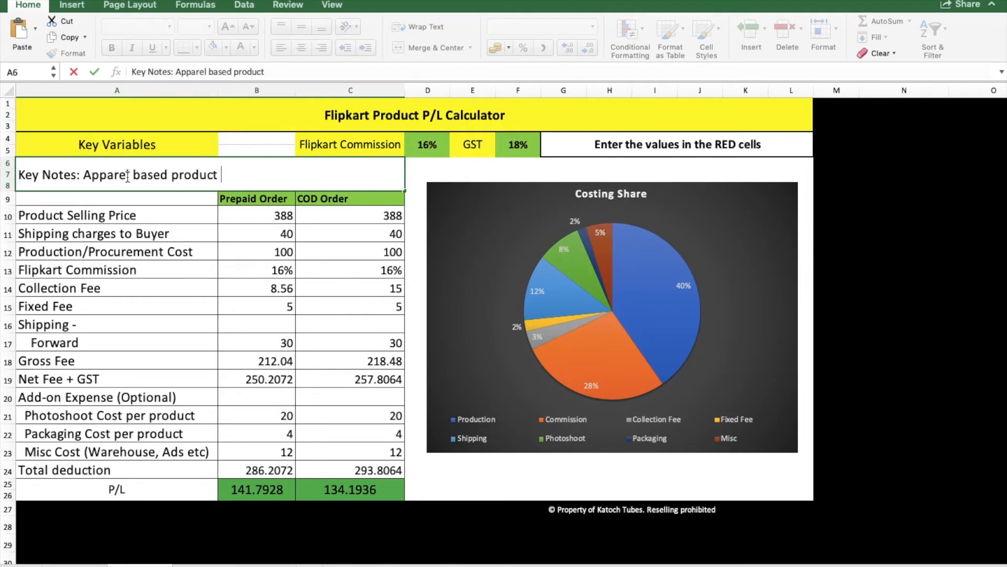
pyautogui.write('PnL')
pyautogui.click(170, 324)
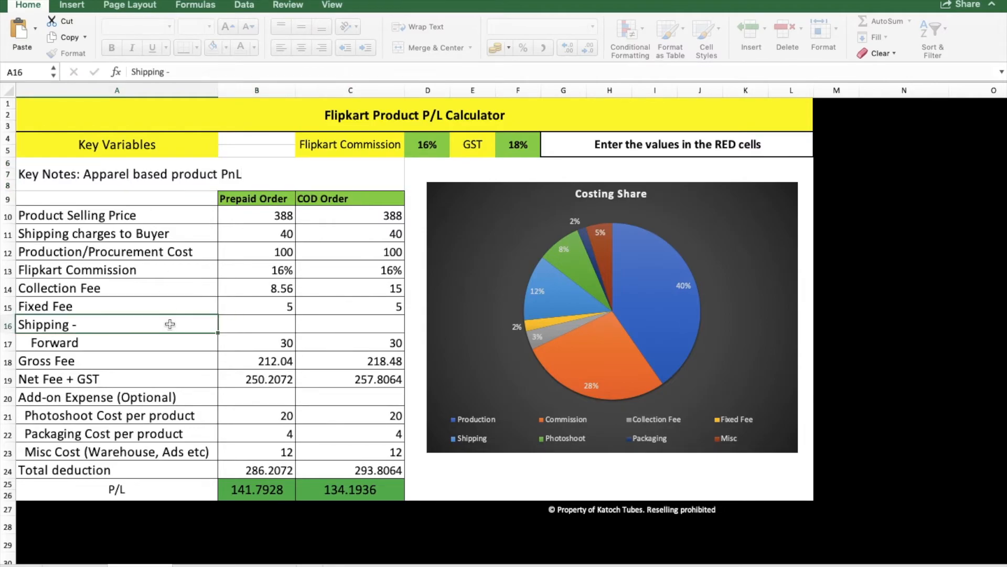
# Step: Review the key note and the Costing Share chart's legend against the prepaid Production/Procurement Cost
pyautogui.click(229, 178)
pyautogui.moveTo(656, 291)
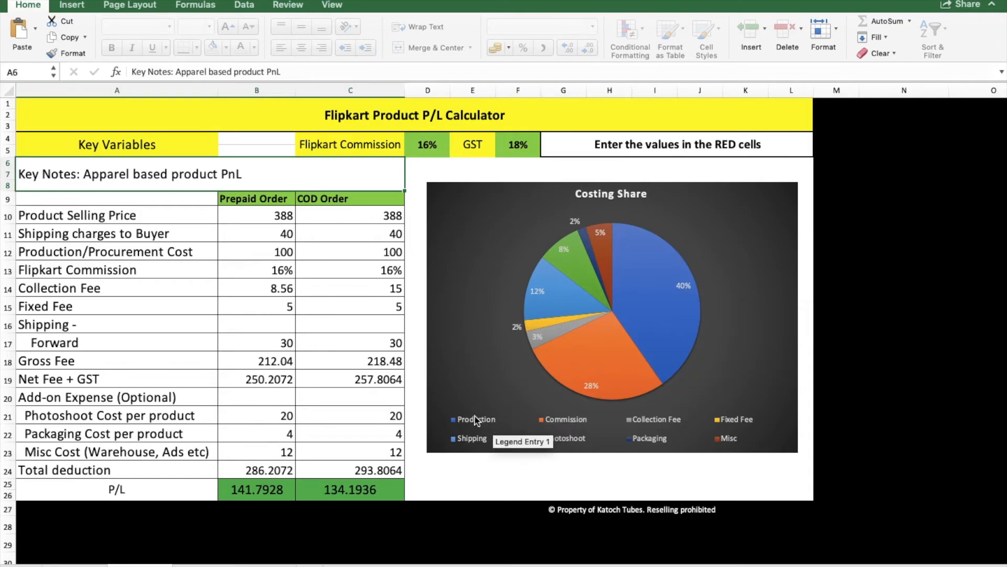
pyautogui.click(271, 256)
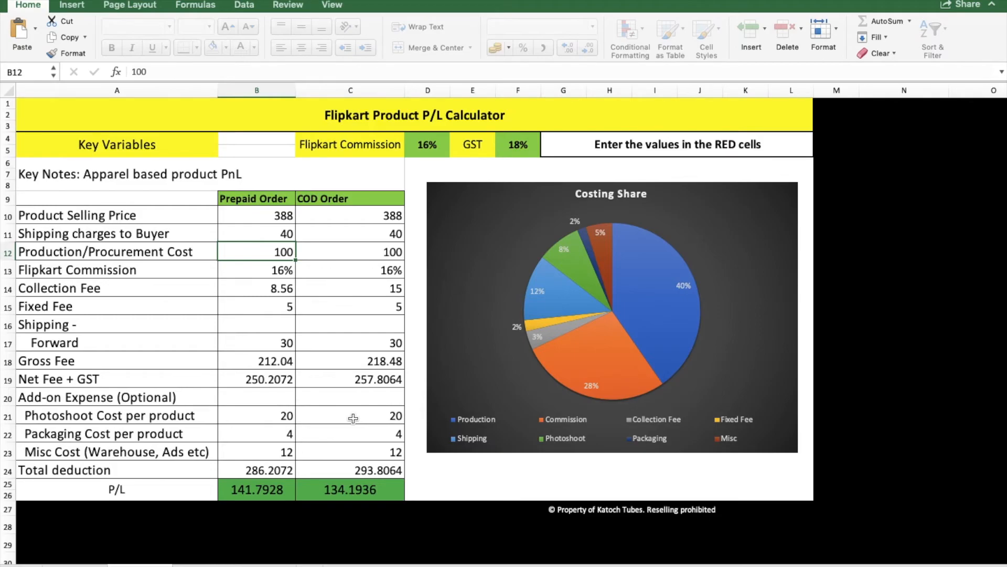
# Step: View the Comparative Analysis sheet, and return to the Flipkart sheet to check the forward shipping charges for COD and prepaid orders
pyautogui.click(72, 561)
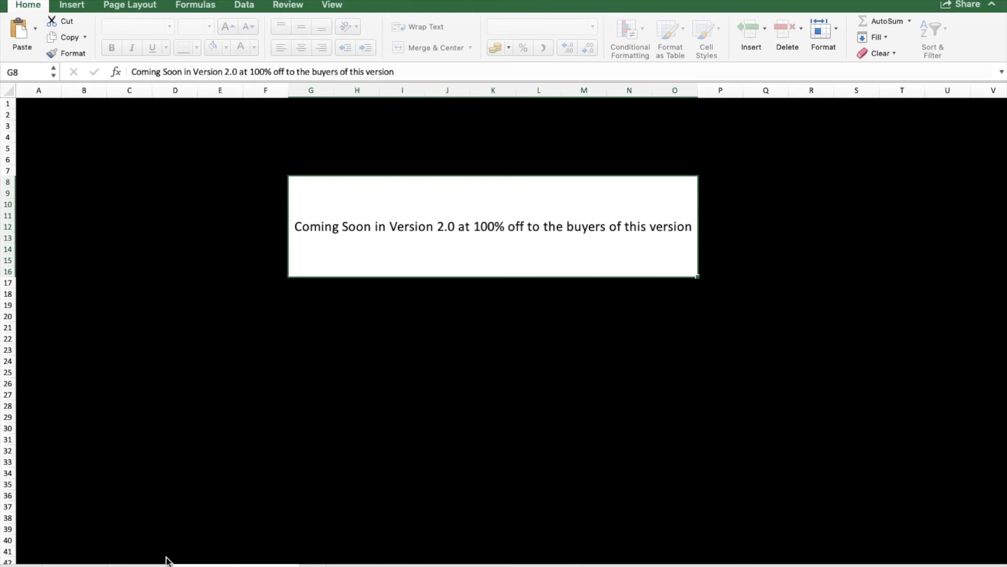
pyautogui.click(141, 565)
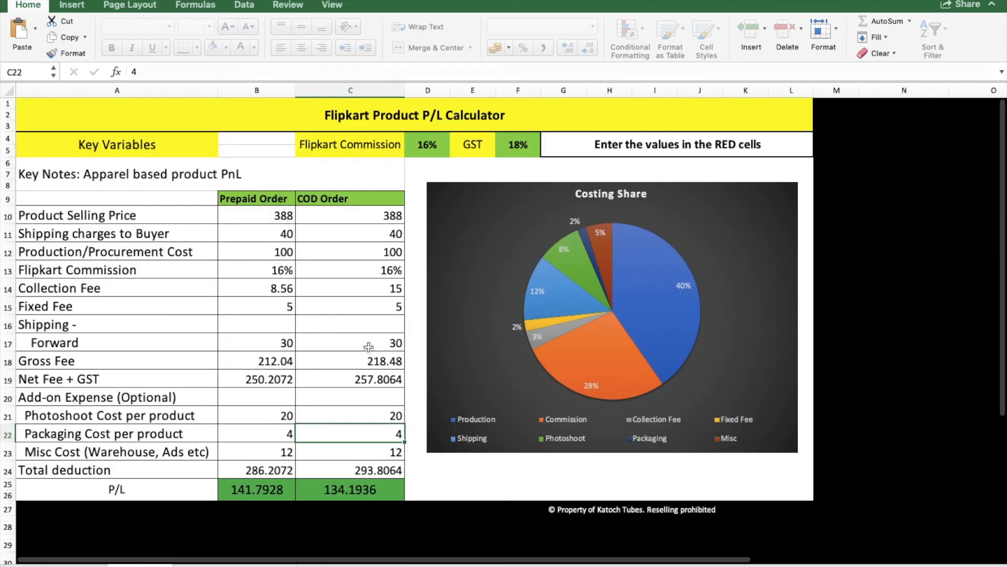
pyautogui.click(395, 339)
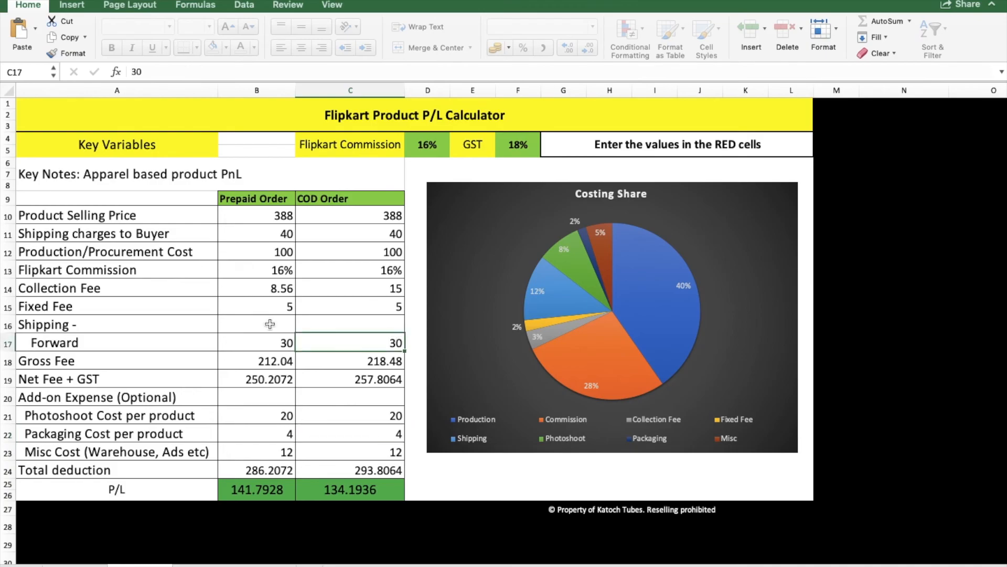
pyautogui.click(257, 345)
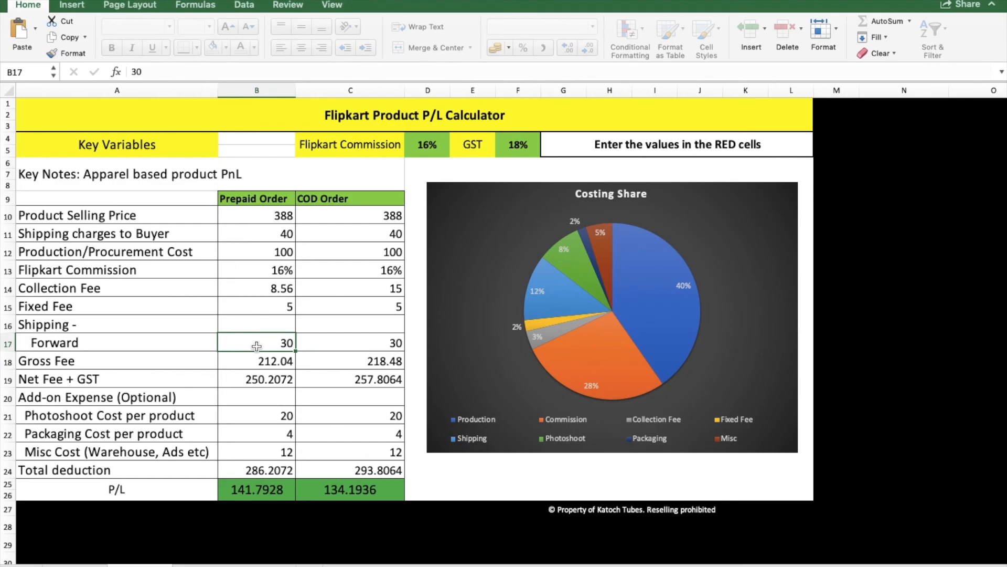